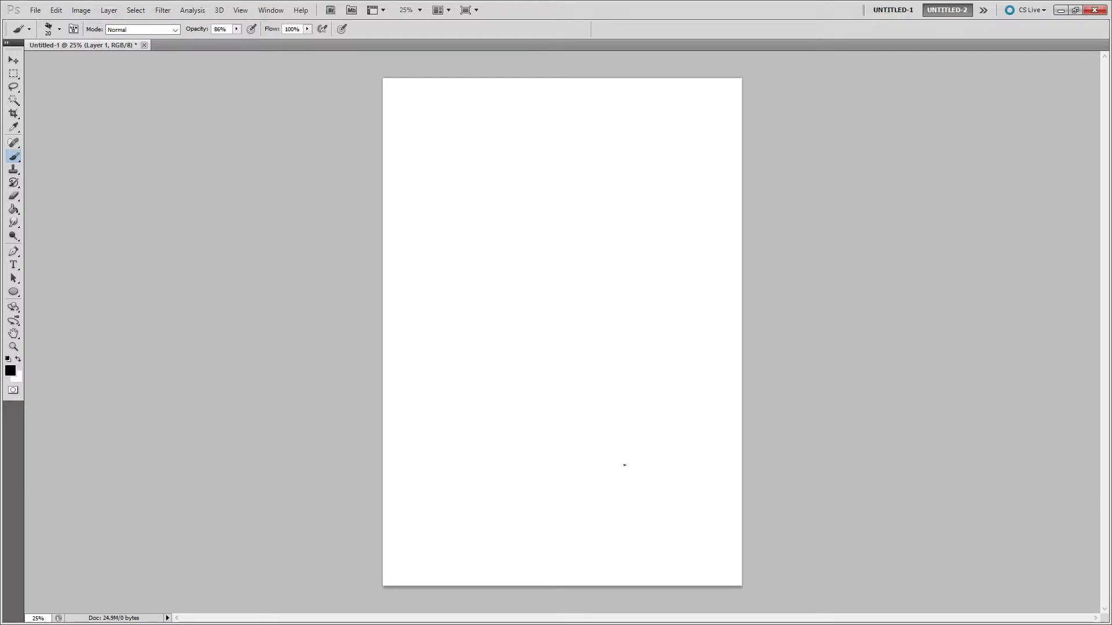
Sketch a large rough circle for the skull in the canvas's upper half, with a vertical centre line running down past it
drag(624, 452, 644, 481)
key(ctrl+z)
mouse_move(489, 159)
mouse_down()
mouse_move(680, 273)
mouse_move(498, 350)
mouse_move(531, 129)
mouse_move(691, 242)
mouse_move(546, 353)
mouse_move(492, 168)
mouse_move(648, 336)
mouse_move(580, 347)
mouse_move(509, 137)
mouse_move(488, 322)
mouse_up()
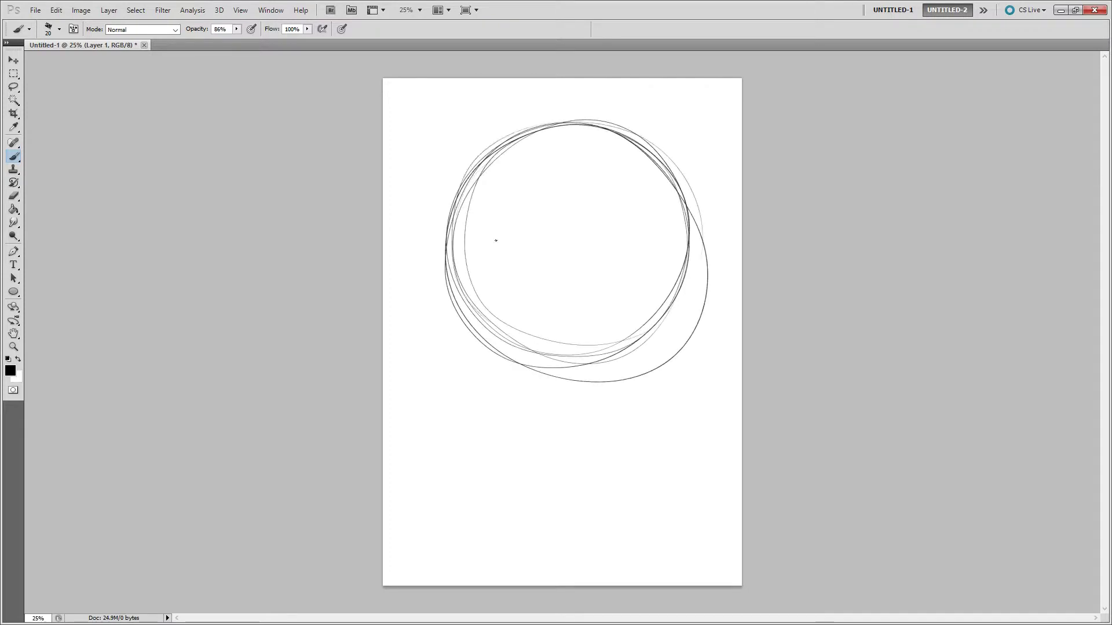
drag(450, 268, 475, 318)
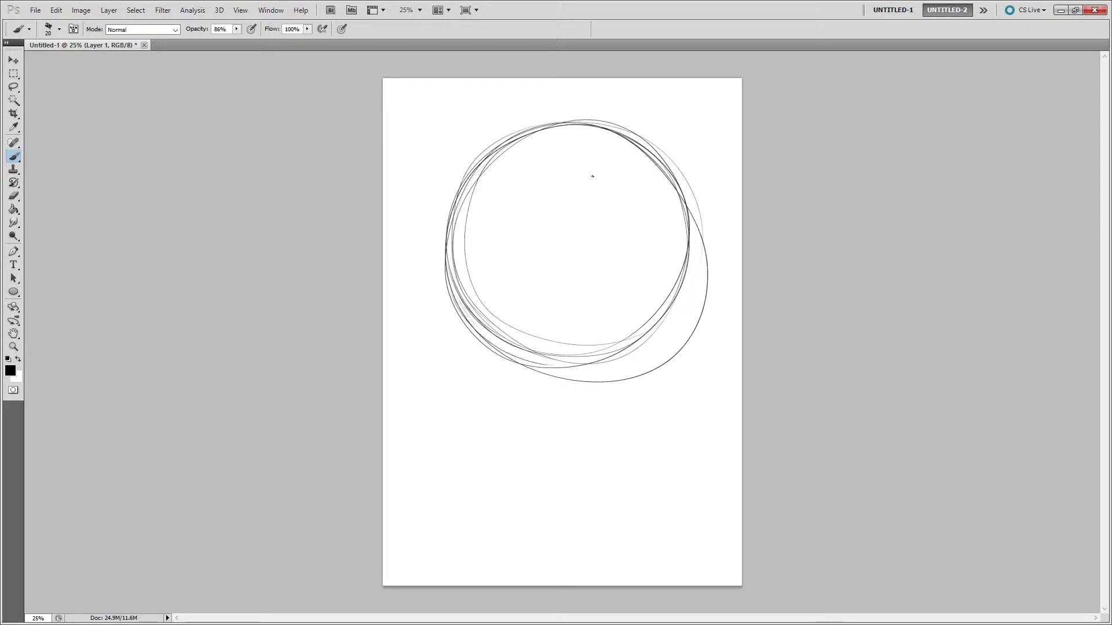
drag(574, 125, 572, 533)
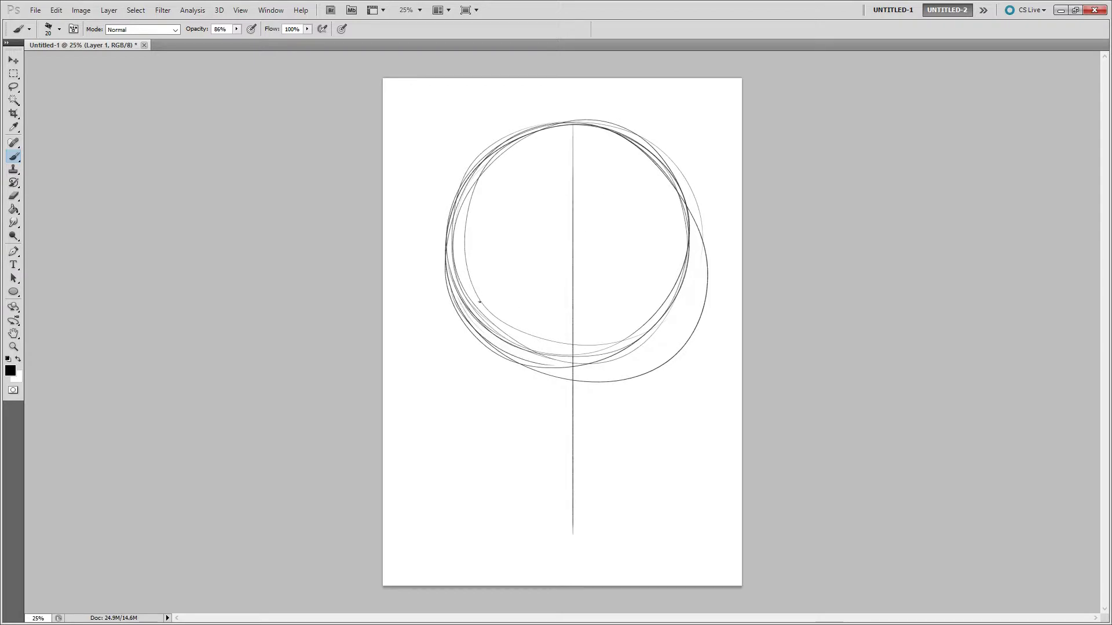
Sketch the left and right sides of the face as near-vertical lines descending from the circle
drag(450, 274, 460, 427)
drag(687, 295, 676, 388)
drag(692, 237, 676, 412)
drag(688, 246, 673, 426)
drag(684, 286, 673, 414)
Slant the left side of the face inward and sketch the left jawline down to the centre line
mouse_move(459, 413)
mouse_down()
mouse_move(574, 480)
mouse_move(498, 440)
mouse_up()
drag(467, 412, 521, 455)
drag(454, 288, 477, 425)
drag(456, 300, 478, 425)
drag(452, 291, 471, 418)
mouse_move(462, 358)
mouse_down()
mouse_move(480, 429)
mouse_move(554, 470)
mouse_up()
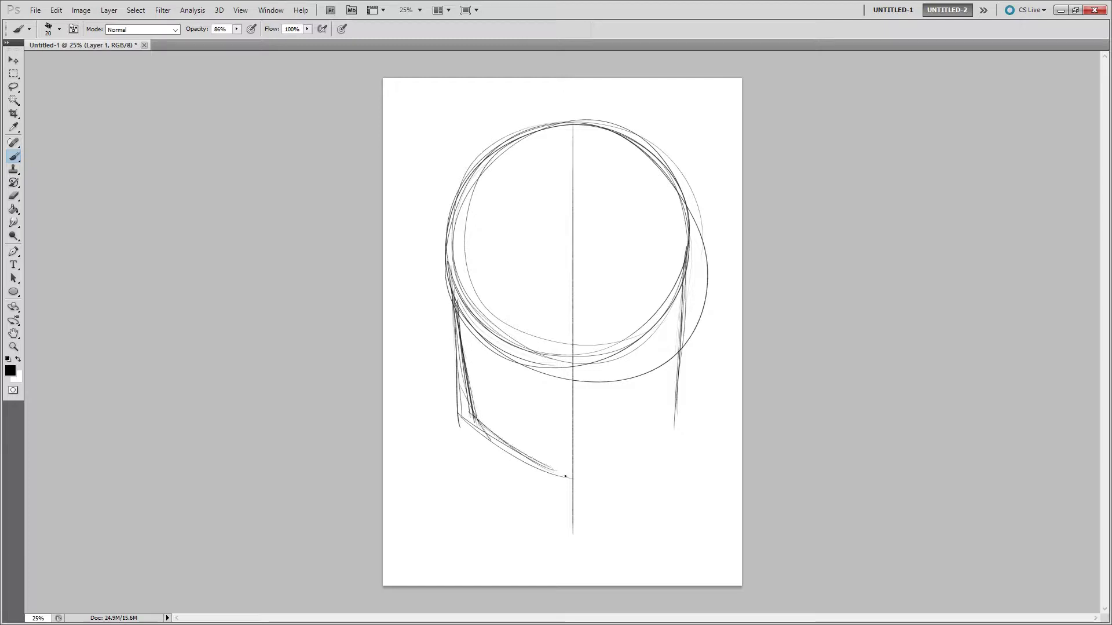
Erase the stray construction strokes outside the left side of the face and jaw
mouse_move(475, 418)
mouse_down()
mouse_move(561, 479)
mouse_move(512, 446)
mouse_move(454, 323)
mouse_move(466, 421)
mouse_up()
key(e)
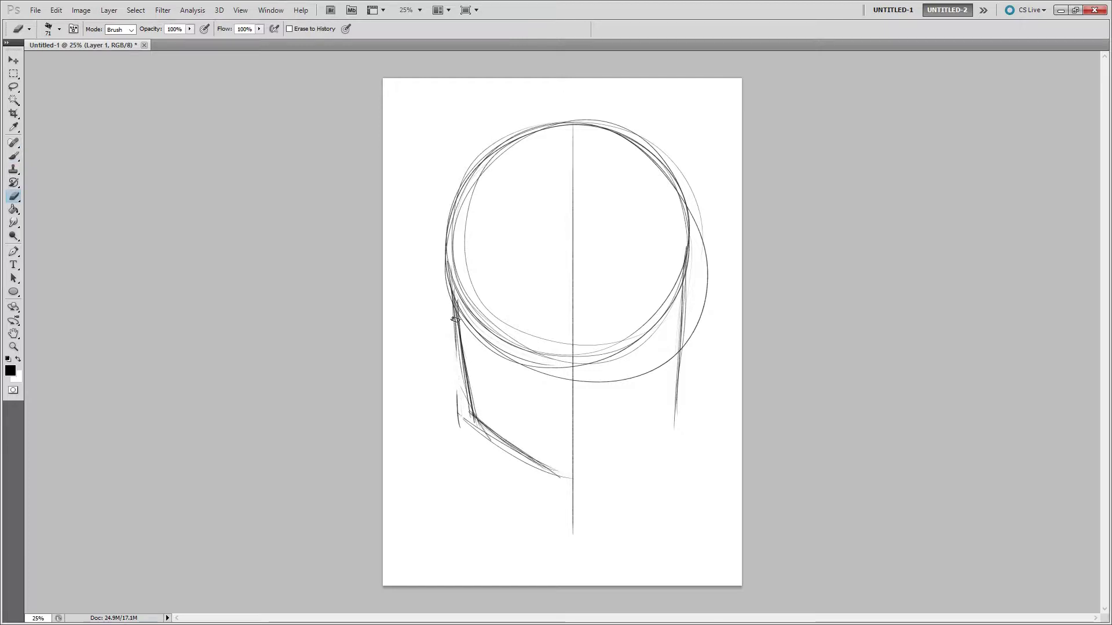
drag(455, 319, 465, 418)
drag(501, 462, 460, 414)
drag(461, 414, 528, 465)
key(b)
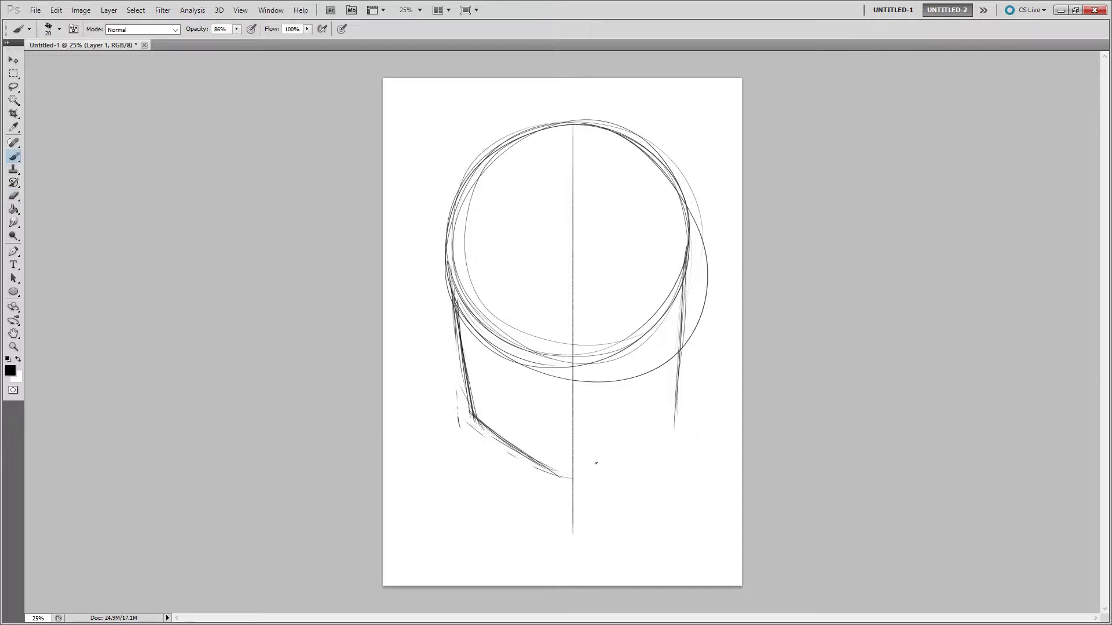
Sketch the right jawline toward the chin to mirror the left one, and slant the right side of the face inward
drag(672, 410, 578, 479)
drag(578, 479, 669, 420)
drag(670, 420, 580, 480)
drag(581, 480, 678, 422)
drag(678, 421, 597, 470)
mouse_move(685, 272)
mouse_down()
mouse_move(666, 420)
mouse_move(665, 407)
mouse_move(597, 468)
mouse_up()
drag(672, 416, 586, 478)
Reinforce the left side of the face and jaw, and close the chin with a flat horizontal line
mouse_move(452, 317)
mouse_down()
mouse_move(462, 381)
mouse_move(455, 305)
mouse_move(484, 423)
mouse_up()
mouse_move(455, 303)
mouse_down()
mouse_move(476, 416)
mouse_move(553, 471)
mouse_up()
mouse_move(477, 419)
mouse_down()
mouse_move(554, 470)
mouse_move(604, 472)
mouse_move(530, 475)
mouse_move(615, 473)
mouse_up()
drag(526, 474, 630, 470)
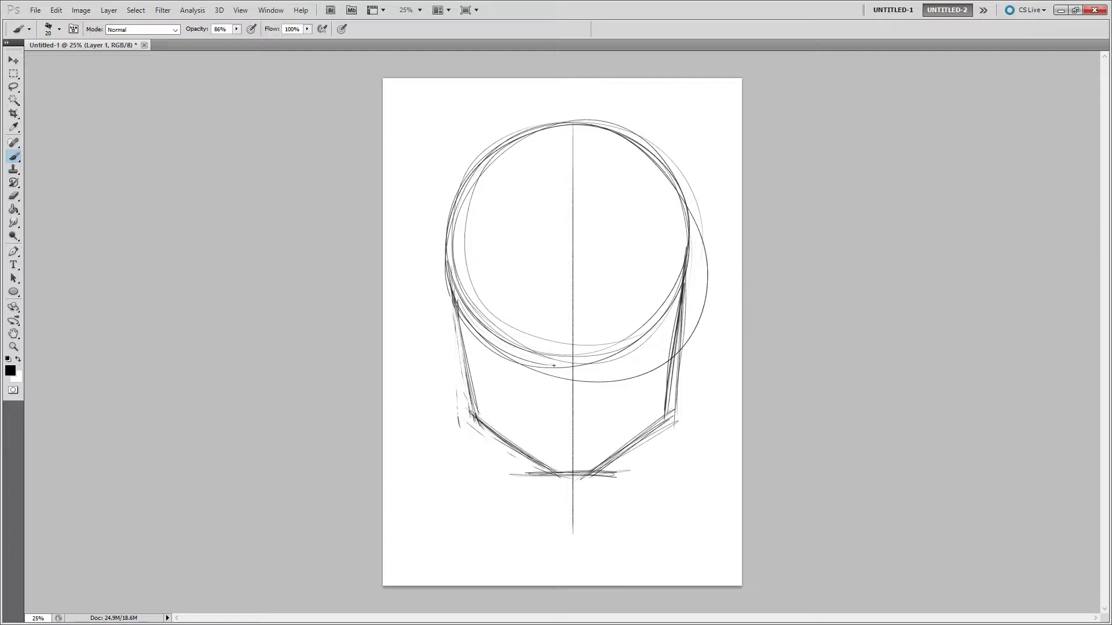
Sketch both nostrils at the base of the circle and the mouth line below them
mouse_move(548, 361)
mouse_down()
mouse_move(566, 374)
mouse_move(552, 361)
mouse_move(575, 375)
mouse_move(590, 367)
mouse_move(583, 378)
mouse_move(599, 362)
mouse_move(549, 361)
mouse_move(560, 371)
mouse_move(550, 372)
mouse_move(548, 361)
mouse_move(570, 374)
mouse_move(555, 372)
mouse_move(553, 355)
mouse_move(547, 373)
mouse_move(548, 360)
mouse_move(562, 378)
mouse_move(609, 367)
mouse_move(562, 383)
mouse_move(580, 377)
mouse_up()
key(e)
key(b)
mouse_move(581, 376)
mouse_down()
mouse_move(603, 361)
mouse_move(553, 401)
mouse_move(581, 403)
mouse_move(537, 416)
mouse_move(614, 416)
mouse_up()
drag(546, 414, 528, 413)
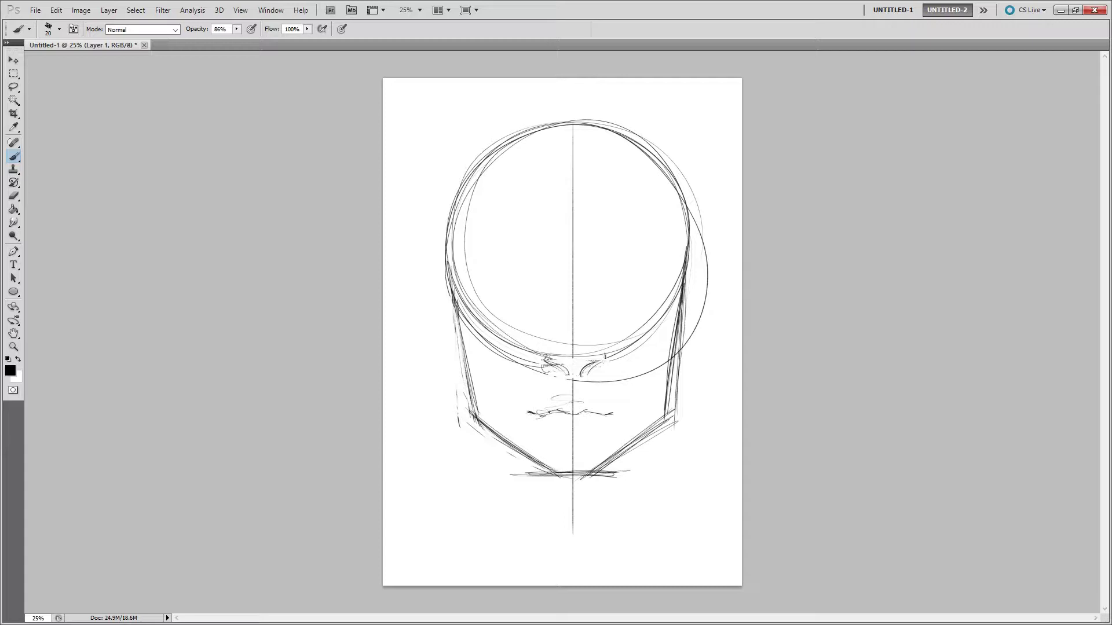
Finish the upper lip, and add the groove under the nose and the lower lip
mouse_move(619, 416)
mouse_down()
mouse_move(537, 416)
mouse_move(592, 403)
mouse_move(614, 414)
mouse_move(582, 402)
mouse_move(531, 414)
mouse_move(566, 404)
mouse_move(557, 402)
mouse_move(566, 412)
mouse_move(621, 413)
mouse_up()
key(e)
key(b)
mouse_move(557, 364)
mouse_down()
mouse_move(579, 376)
mouse_move(598, 363)
mouse_move(596, 373)
mouse_move(545, 364)
mouse_move(569, 372)
mouse_move(604, 353)
mouse_move(568, 399)
mouse_move(583, 398)
mouse_move(589, 423)
mouse_move(562, 438)
mouse_move(585, 437)
mouse_up()
key(e)
key(b)
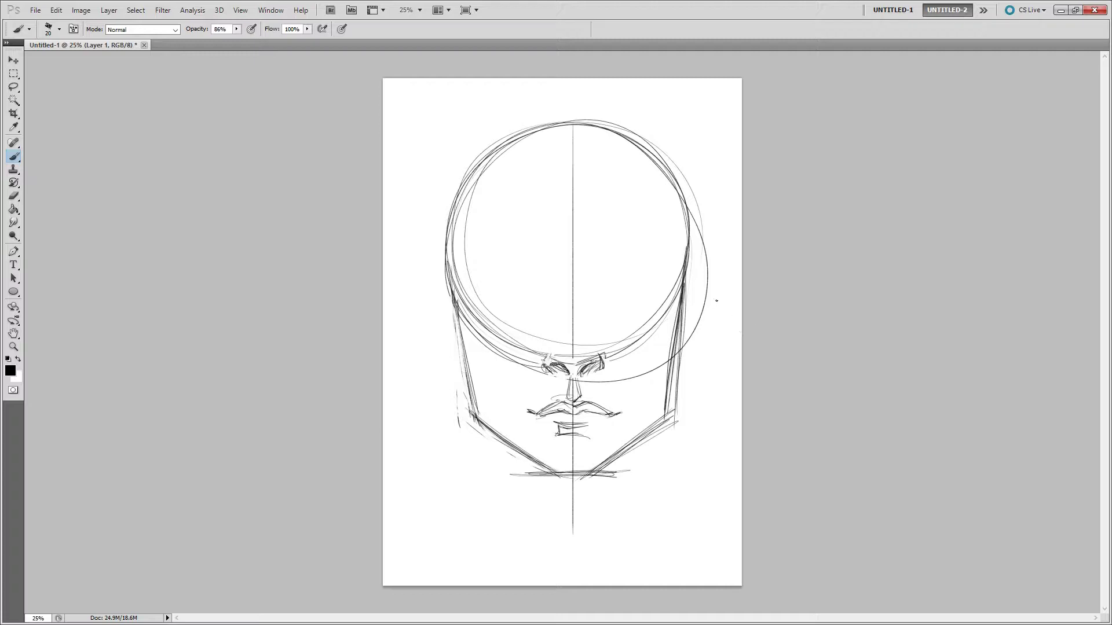
Draw horizontal brow and eye guidelines across the head, and mark the eye corners with vertical guides rising from the nostrils
drag(418, 241, 714, 240)
drag(417, 293, 720, 292)
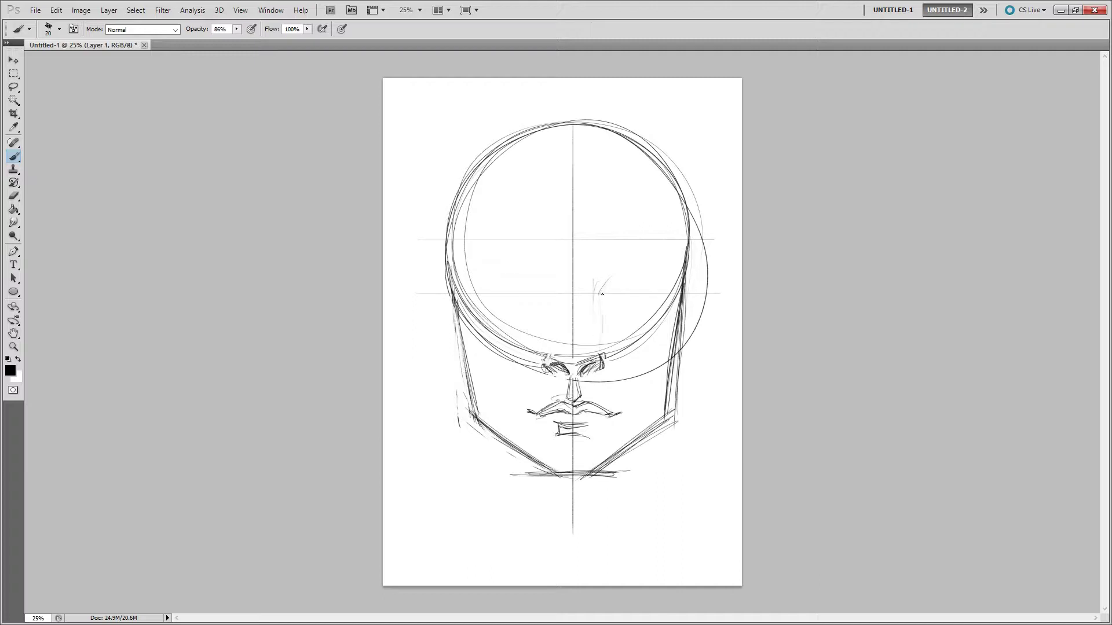
drag(602, 294, 607, 360)
drag(644, 289, 644, 302)
drag(544, 306, 545, 338)
mouse_move(498, 292)
mouse_down()
mouse_move(499, 305)
mouse_move(545, 306)
mouse_up()
drag(643, 286, 644, 305)
Outline the left eye as an angular almond on the eye line, with short strokes beneath its inner corner
key(e)
drag(498, 290, 513, 285)
key(b)
drag(531, 282, 544, 291)
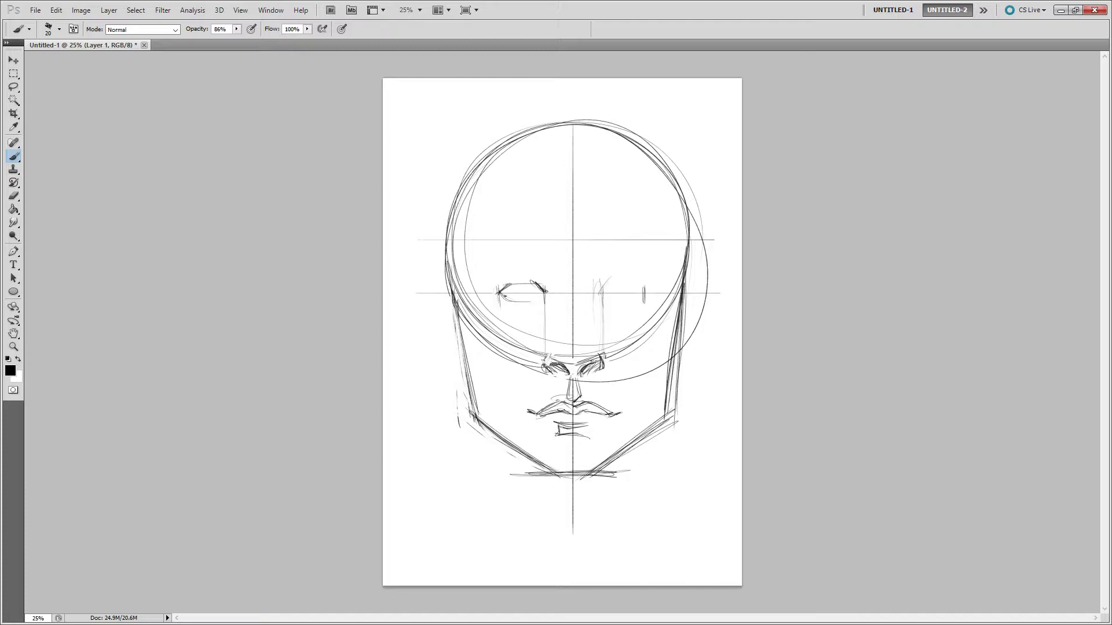
drag(503, 296, 542, 297)
drag(547, 296, 517, 300)
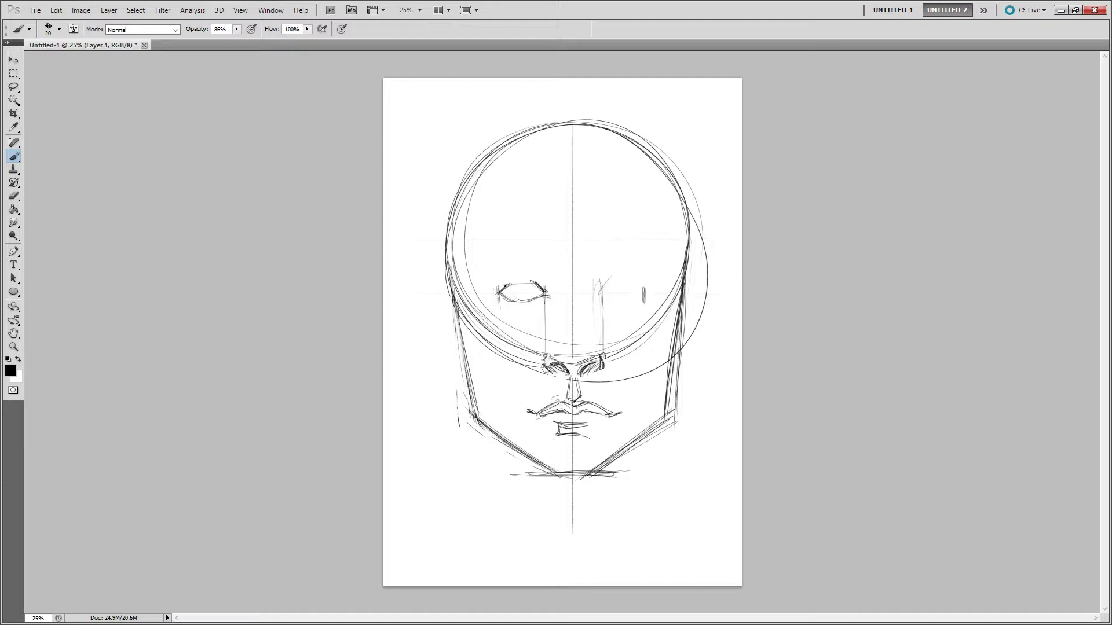
mouse_move(513, 285)
mouse_down()
mouse_move(535, 282)
mouse_move(520, 301)
mouse_up()
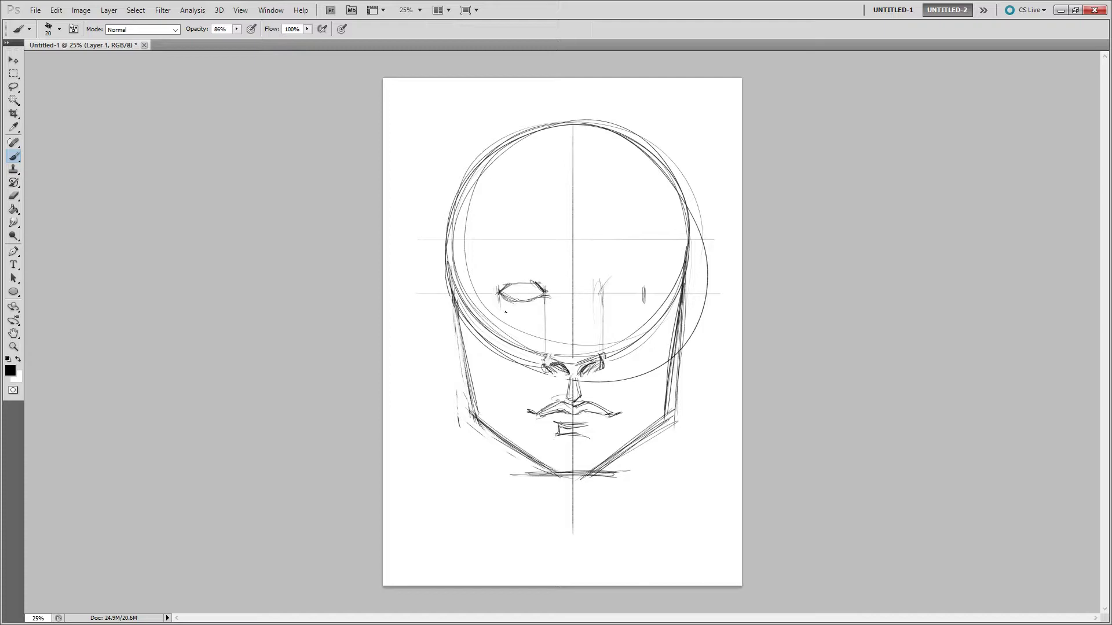
drag(536, 310, 533, 317)
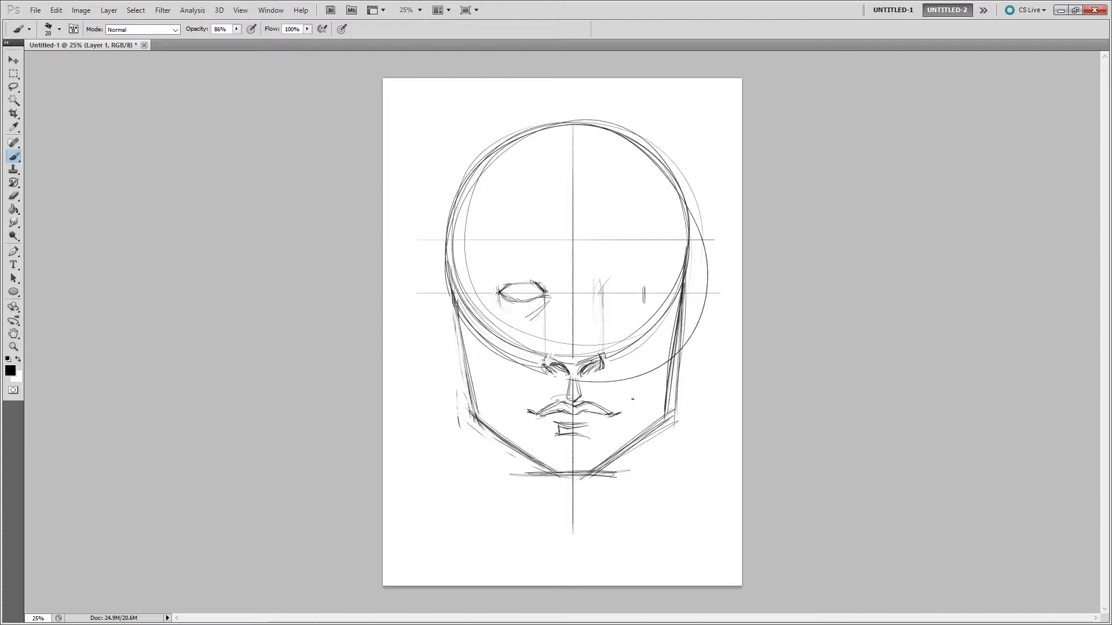
Sketch the left cheekbone slanting from the side of the face toward the mouth
drag(455, 317, 489, 366)
drag(459, 319, 495, 376)
drag(466, 331, 483, 358)
drag(455, 307, 499, 377)
drag(470, 340, 497, 373)
drag(451, 294, 515, 410)
drag(493, 367, 506, 398)
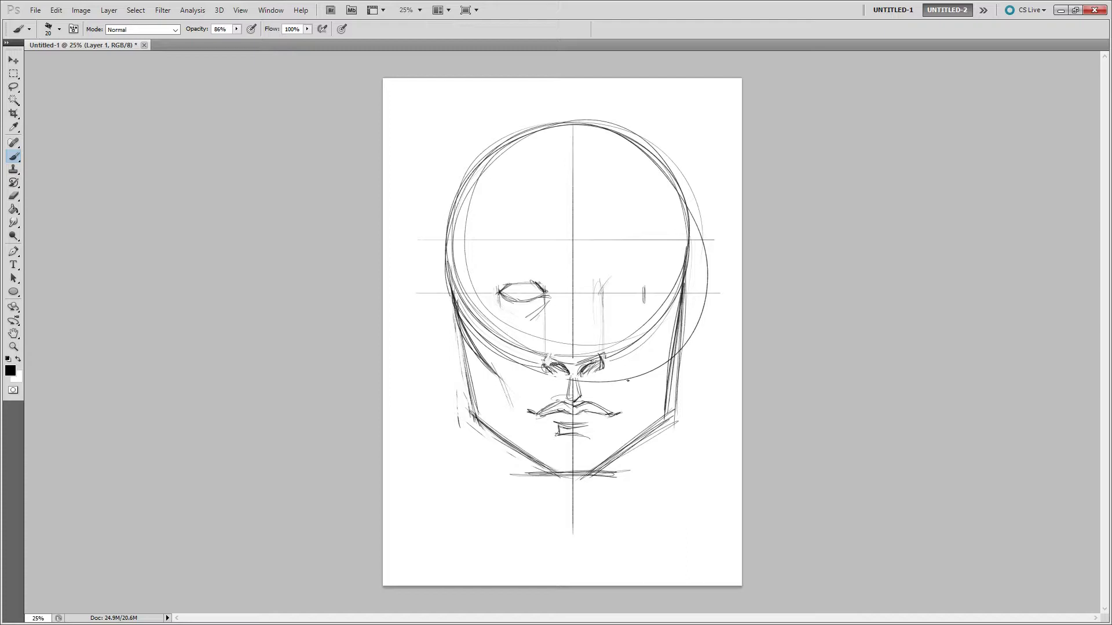
Sketch the right cheekbone slanting from the side of the face toward the mouth, mirroring the left
mouse_move(645, 379)
mouse_down()
mouse_move(634, 414)
mouse_move(682, 334)
mouse_move(664, 345)
mouse_move(689, 297)
mouse_move(646, 367)
mouse_up()
drag(671, 322, 649, 360)
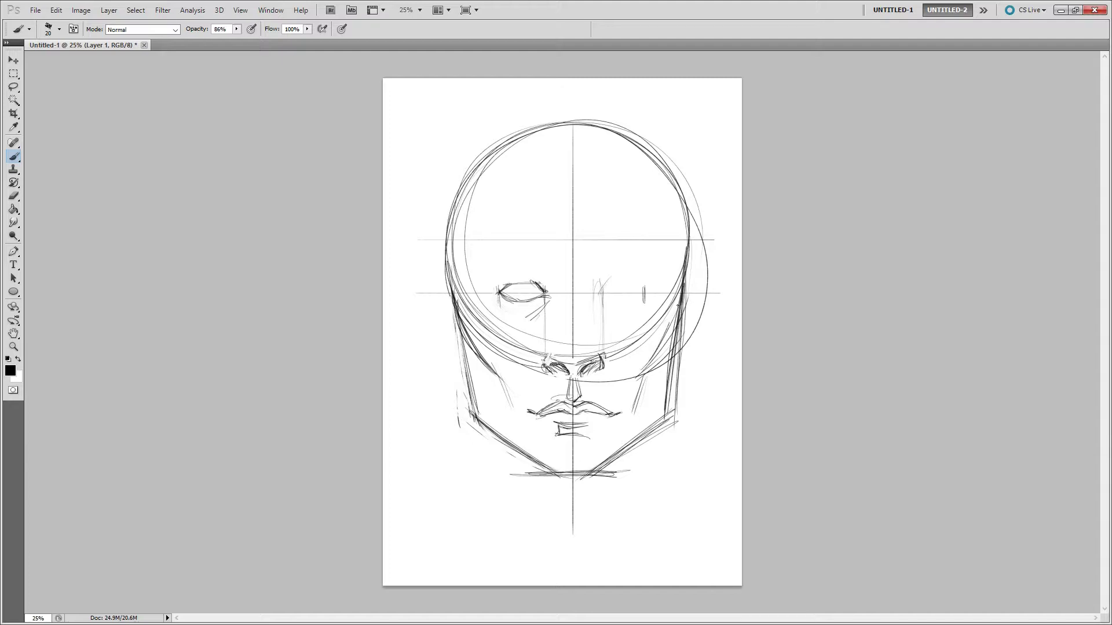
drag(687, 273, 649, 367)
Clean up the left eye's upper lid, and add an eyelid crease and under-eye strokes
key(e)
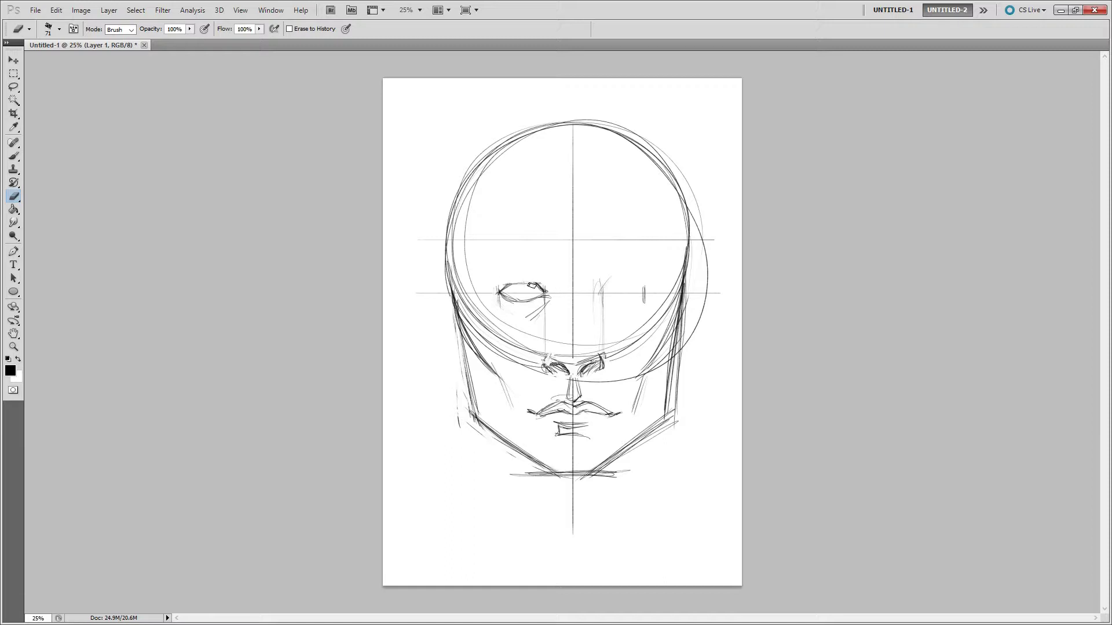
key(b)
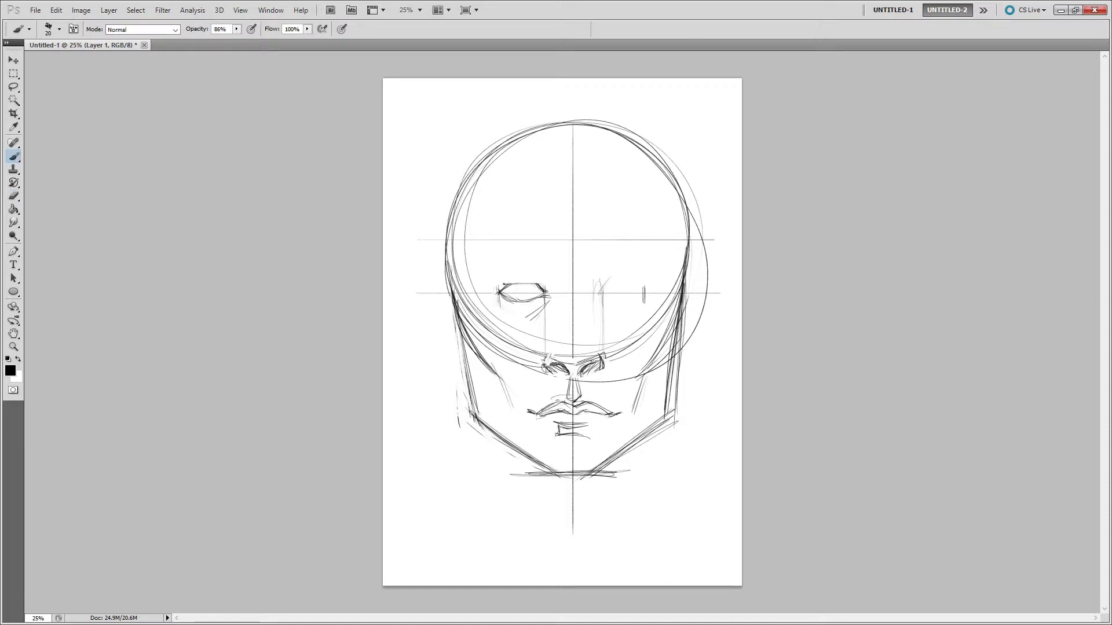
drag(504, 284, 545, 286)
drag(542, 279, 560, 293)
mouse_move(544, 280)
mouse_down()
mouse_move(557, 292)
mouse_move(496, 282)
mouse_move(544, 281)
mouse_move(496, 289)
mouse_up()
drag(498, 289, 492, 294)
drag(503, 313, 510, 318)
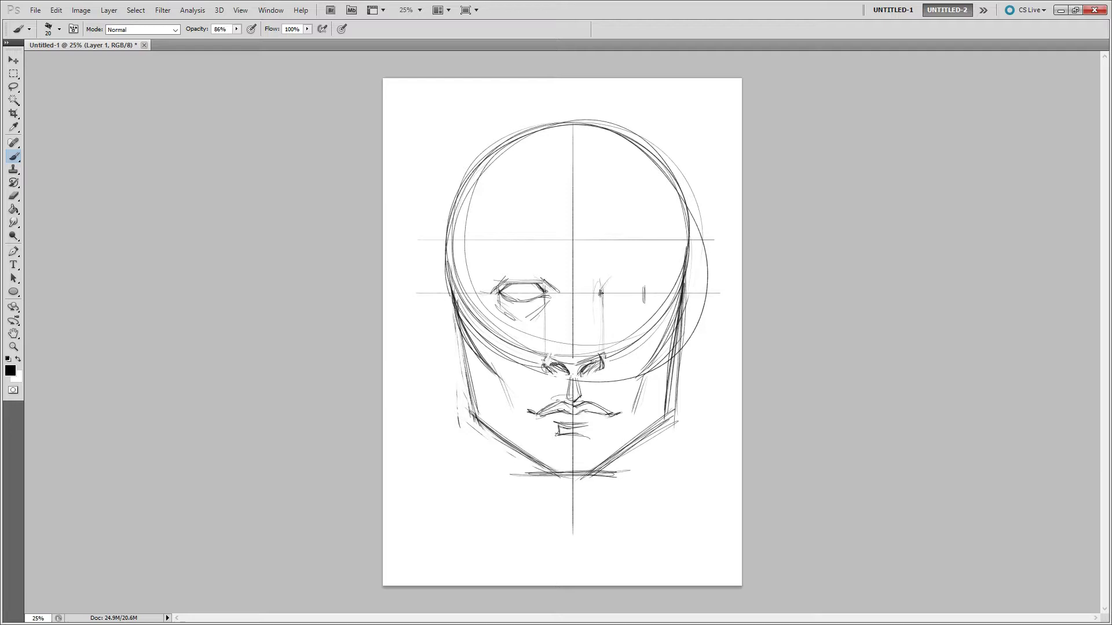
Outline the right eye to match the left, and draw both sides of the nose bridge
drag(598, 293, 643, 285)
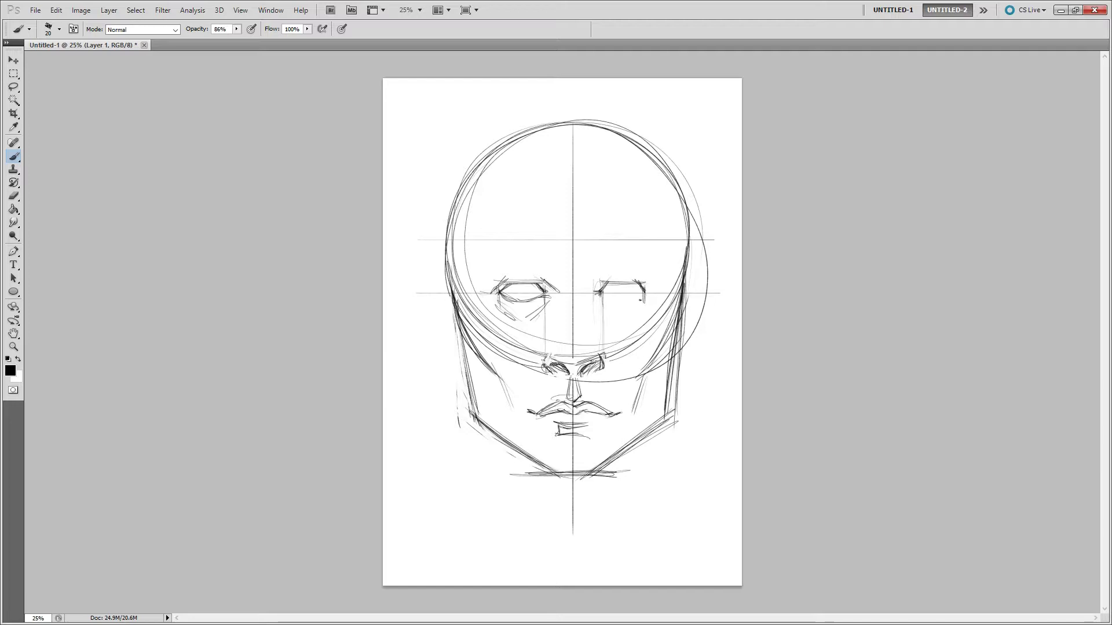
drag(644, 292, 635, 300)
mouse_move(605, 295)
mouse_down()
mouse_move(649, 293)
mouse_move(614, 281)
mouse_move(653, 288)
mouse_move(597, 288)
mouse_move(603, 280)
mouse_move(592, 294)
mouse_move(599, 283)
mouse_move(561, 283)
mouse_move(565, 319)
mouse_up()
mouse_move(561, 277)
mouse_down()
mouse_move(563, 350)
mouse_move(584, 287)
mouse_move(584, 319)
mouse_move(585, 284)
mouse_move(582, 327)
mouse_up()
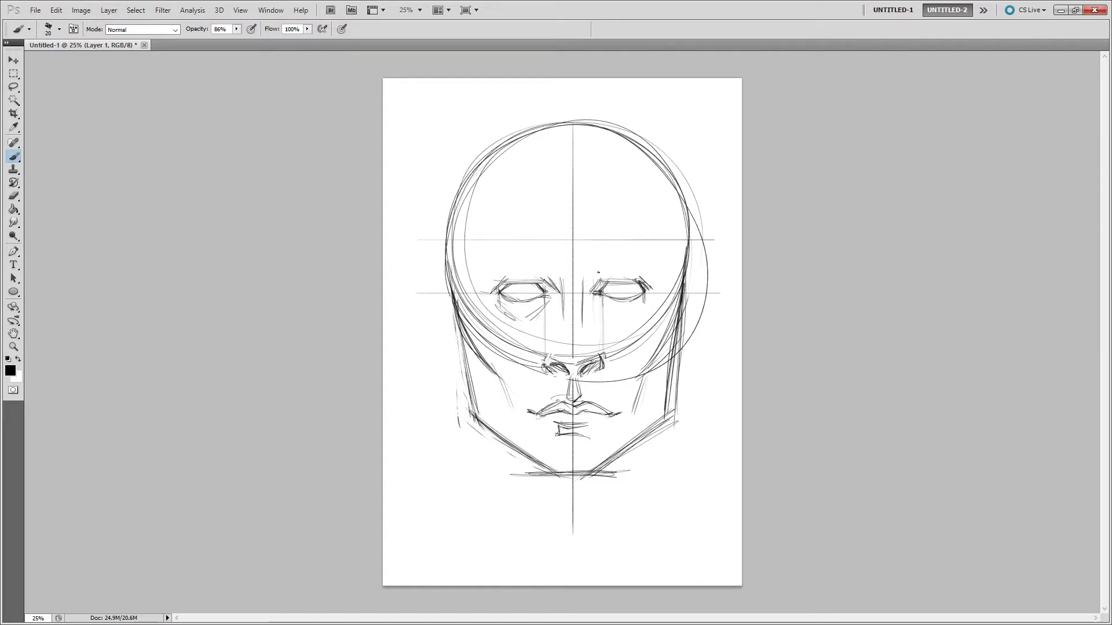
Draw arched eyebrows above both eyes, with blocky inner ends near the nose bridge
mouse_move(584, 285)
mouse_down()
mouse_move(601, 269)
mouse_move(631, 271)
mouse_move(586, 279)
mouse_move(625, 266)
mouse_up()
mouse_move(588, 278)
mouse_down()
mouse_move(621, 267)
mouse_move(660, 283)
mouse_up()
mouse_move(660, 270)
mouse_down()
mouse_move(628, 262)
mouse_move(596, 278)
mouse_move(616, 264)
mouse_move(587, 277)
mouse_move(548, 274)
mouse_up()
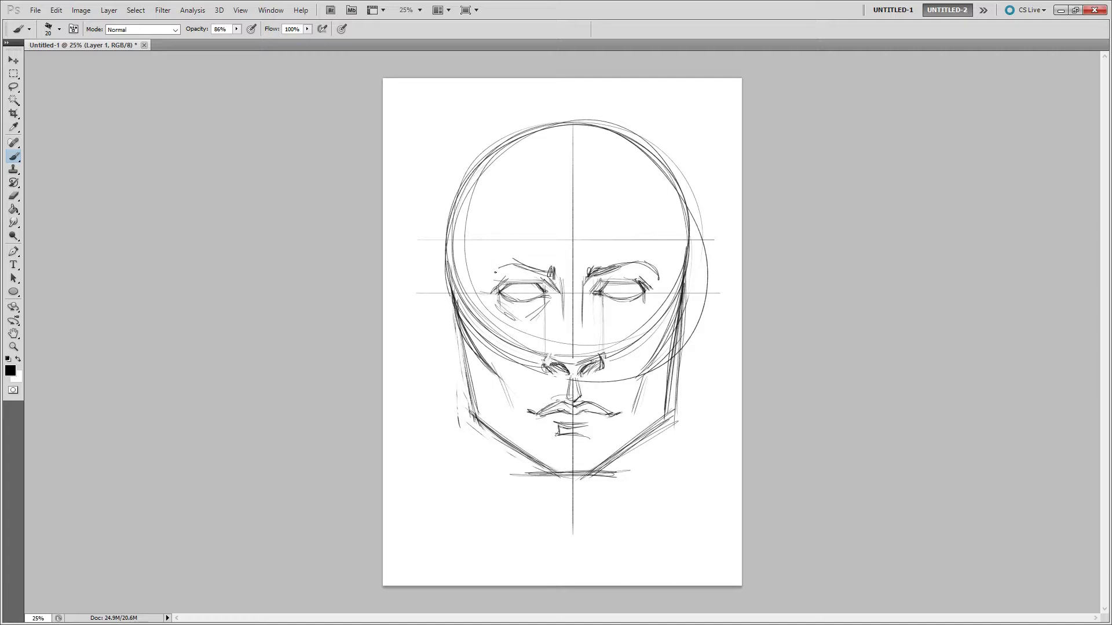
mouse_move(489, 274)
mouse_down()
mouse_move(511, 258)
mouse_move(498, 265)
mouse_up()
mouse_move(612, 268)
mouse_down()
mouse_move(639, 258)
mouse_move(659, 279)
mouse_up()
Define the nose bridge and nostrils, and detail the mouth and chin with lip hatching and a curved chin contour
drag(549, 413, 604, 405)
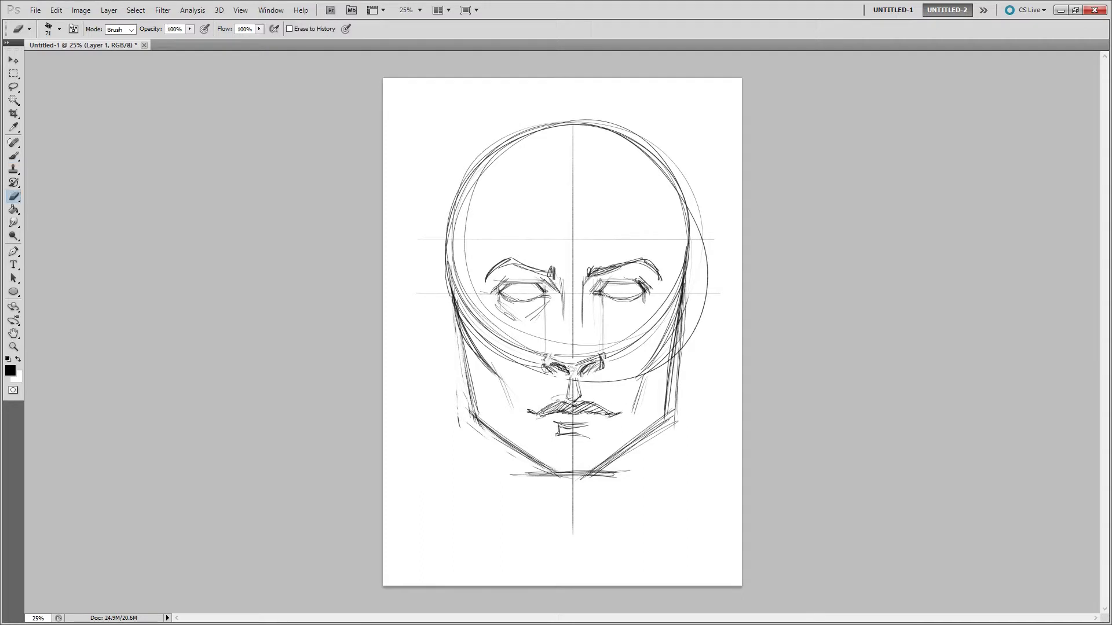
drag(567, 371, 571, 383)
mouse_move(556, 359)
mouse_down()
mouse_move(571, 367)
mouse_move(556, 359)
mouse_up()
drag(585, 343, 595, 359)
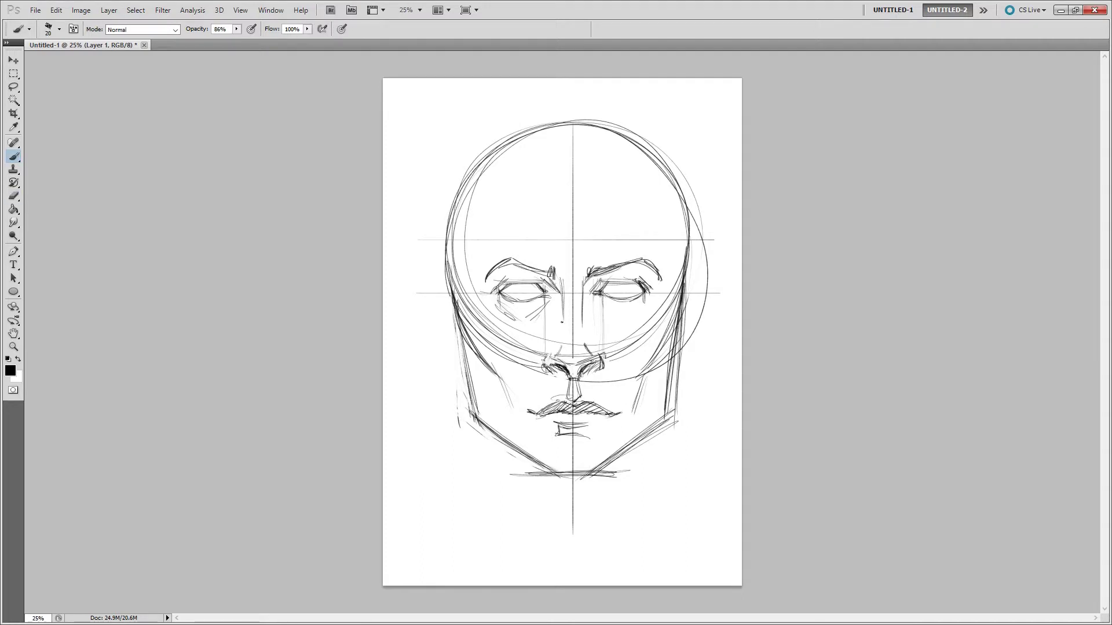
mouse_move(564, 309)
mouse_down()
mouse_move(557, 359)
mouse_move(543, 368)
mouse_move(584, 374)
mouse_up()
mouse_move(560, 427)
mouse_down()
mouse_move(587, 452)
mouse_move(558, 463)
mouse_up()
Add socket strokes around the right eye, and connect the eyebrows with a horizontal line across the nose bridge
drag(643, 305, 631, 317)
mouse_move(651, 278)
mouse_down()
mouse_move(637, 316)
mouse_move(641, 301)
mouse_up()
mouse_move(491, 276)
mouse_down()
mouse_move(498, 307)
mouse_move(584, 292)
mouse_move(597, 268)
mouse_up()
drag(590, 264, 588, 283)
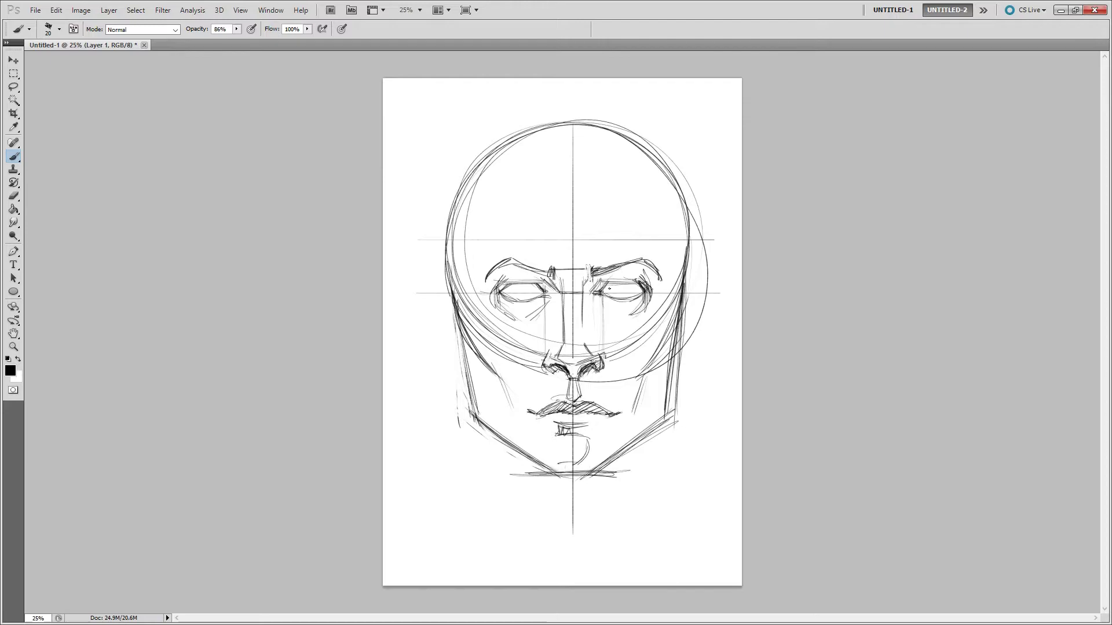
Draw horizontal alignment lines along the upper and lower lids of both eyes
drag(505, 283, 657, 283)
key(e)
mouse_move(514, 303)
mouse_down()
mouse_move(647, 294)
mouse_move(601, 290)
mouse_up()
key(b)
key(e)
key(b)
Add curved hollows to both cheeks, and erase the overlapping lines along the right side of the head
mouse_move(470, 341)
mouse_down()
mouse_move(496, 371)
mouse_move(515, 421)
mouse_up()
drag(659, 363, 634, 421)
key(e)
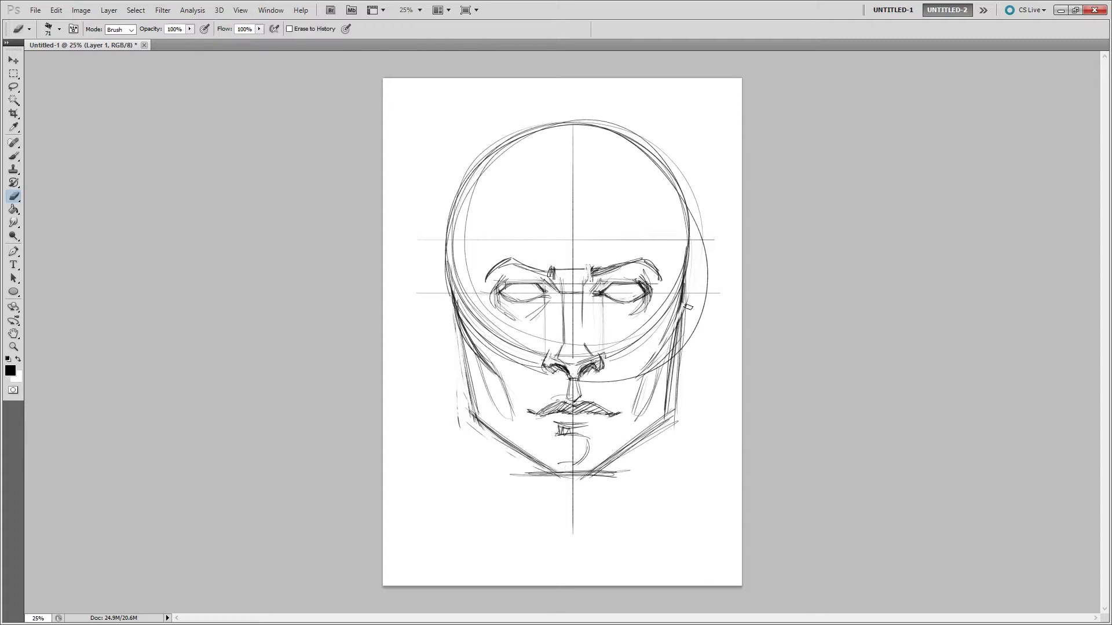
drag(689, 245, 684, 335)
key(b)
mouse_move(692, 215)
mouse_down()
mouse_move(694, 308)
mouse_move(672, 151)
mouse_move(675, 412)
mouse_up()
key(ctrl+z)
Tidy the flat chin line by removing its stray ends, and draw fold lines down from both nostrils
mouse_move(592, 474)
mouse_down()
mouse_move(544, 476)
mouse_move(620, 474)
mouse_up()
key(e)
key(b)
drag(542, 353, 531, 386)
drag(599, 353, 614, 388)
Outline the forehead plane as an arch rising from both eyebrows, and add vertical lines between the brows
drag(517, 235, 510, 259)
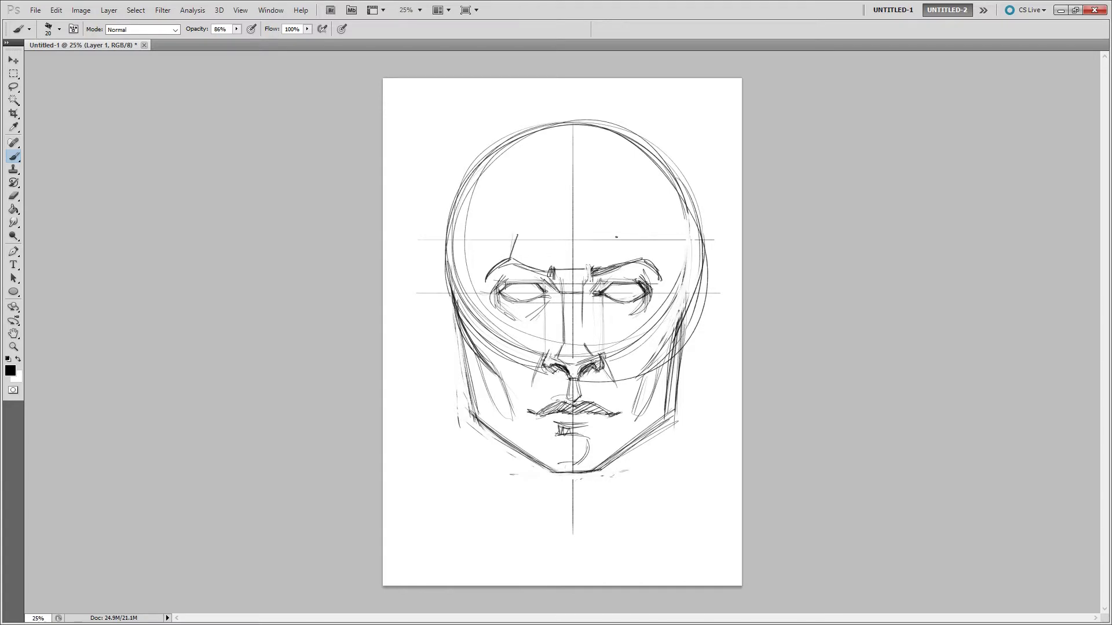
drag(636, 236, 643, 260)
drag(623, 150, 641, 215)
key(ctrl+z)
drag(532, 165, 639, 238)
key(ctrl+z)
drag(517, 235, 635, 240)
drag(632, 186, 637, 234)
drag(551, 240, 561, 282)
drag(590, 230, 584, 274)
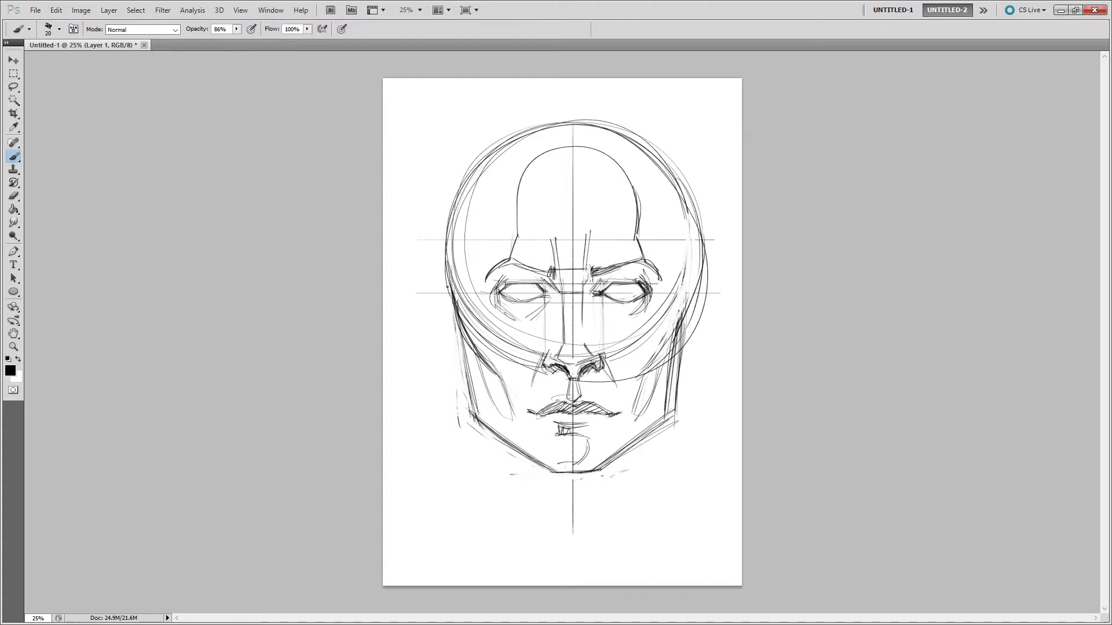
Draw the left ear from brow level to the base of the nose, including its inner folds
mouse_move(439, 276)
mouse_down()
mouse_move(455, 295)
mouse_move(436, 313)
mouse_up()
key(ctrl+z)
mouse_move(435, 275)
mouse_down()
mouse_move(445, 290)
mouse_move(426, 277)
mouse_move(431, 355)
mouse_up()
key(ctrl+z)
mouse_move(428, 277)
mouse_down()
mouse_move(449, 349)
mouse_move(466, 364)
mouse_up()
drag(428, 317, 447, 341)
drag(446, 342, 465, 358)
drag(433, 280, 452, 330)
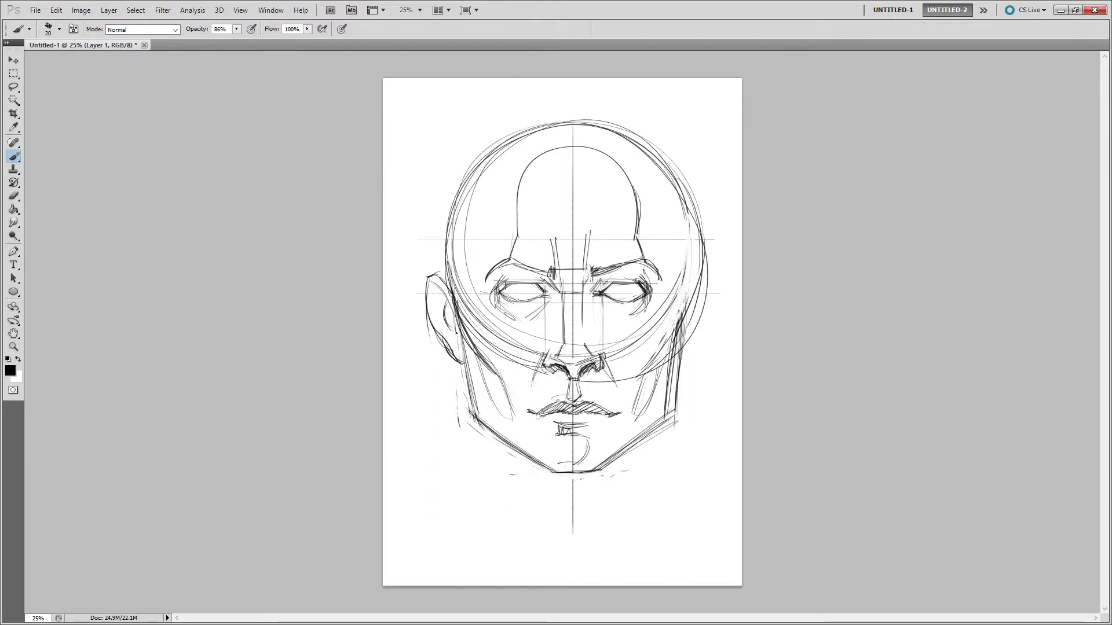
mouse_move(434, 288)
mouse_down()
mouse_move(440, 314)
mouse_move(431, 308)
mouse_move(445, 296)
mouse_move(431, 305)
mouse_move(453, 344)
mouse_up()
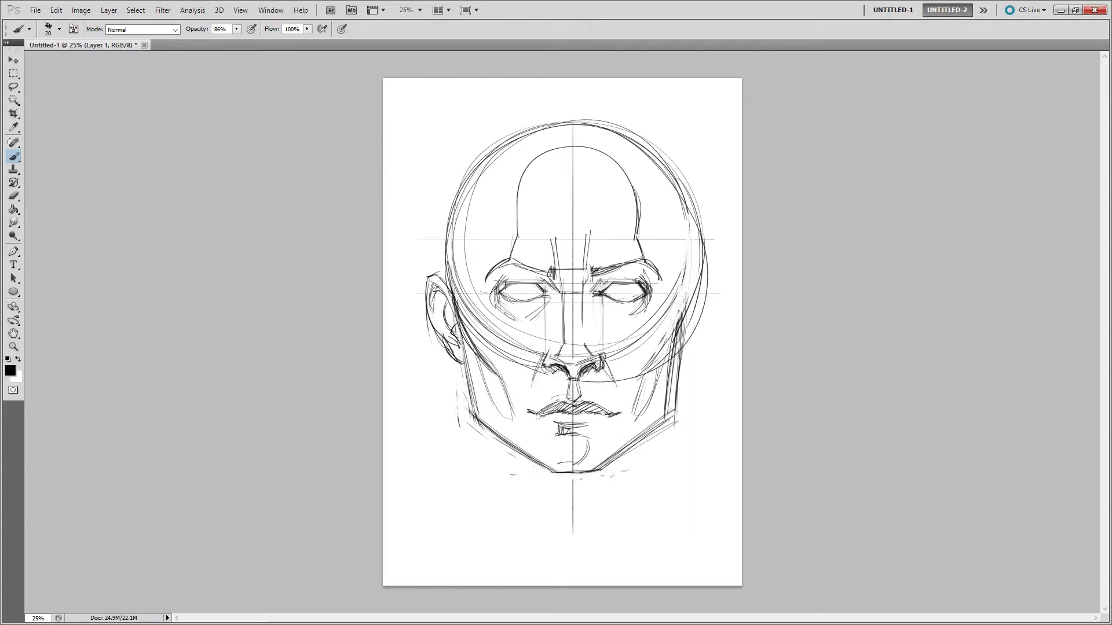
Darken the right nostril, and reinforce both cheekbones with repeated slanting strokes
drag(604, 363, 599, 371)
drag(673, 334, 646, 365)
mouse_move(684, 295)
mouse_down()
mouse_move(639, 369)
mouse_move(652, 356)
mouse_up()
drag(465, 330, 508, 381)
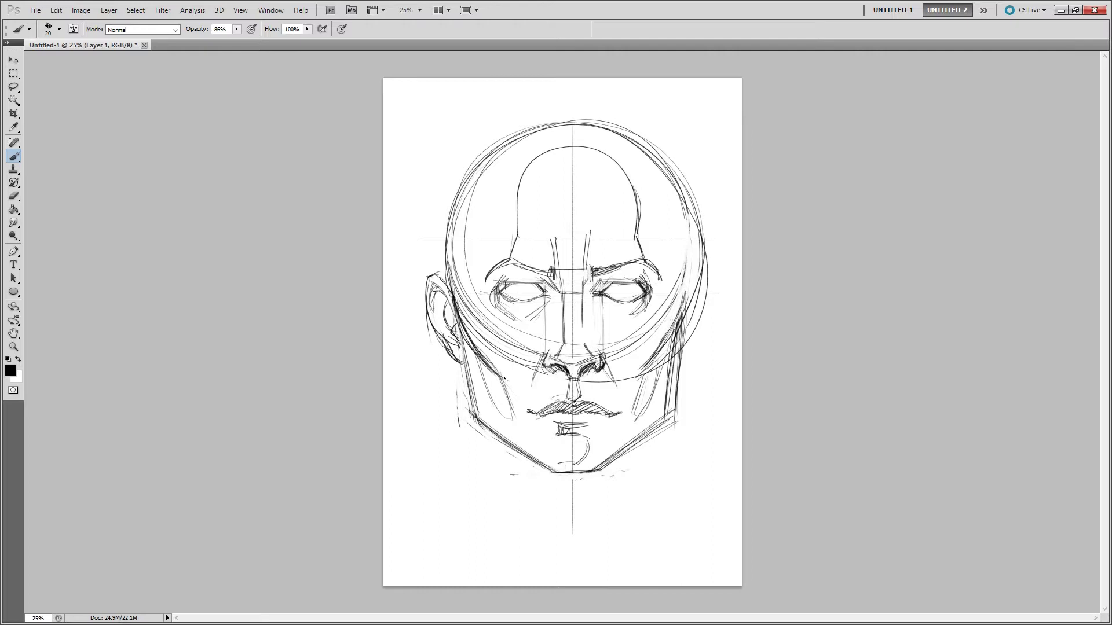
mouse_move(463, 280)
mouse_down()
mouse_move(448, 331)
mouse_move(503, 381)
mouse_up()
drag(673, 338, 644, 365)
Strengthen the left brow's inner corner, and extend the outer ends of both eye sockets downward
mouse_move(551, 276)
mouse_down()
mouse_move(586, 295)
mouse_move(557, 294)
mouse_up()
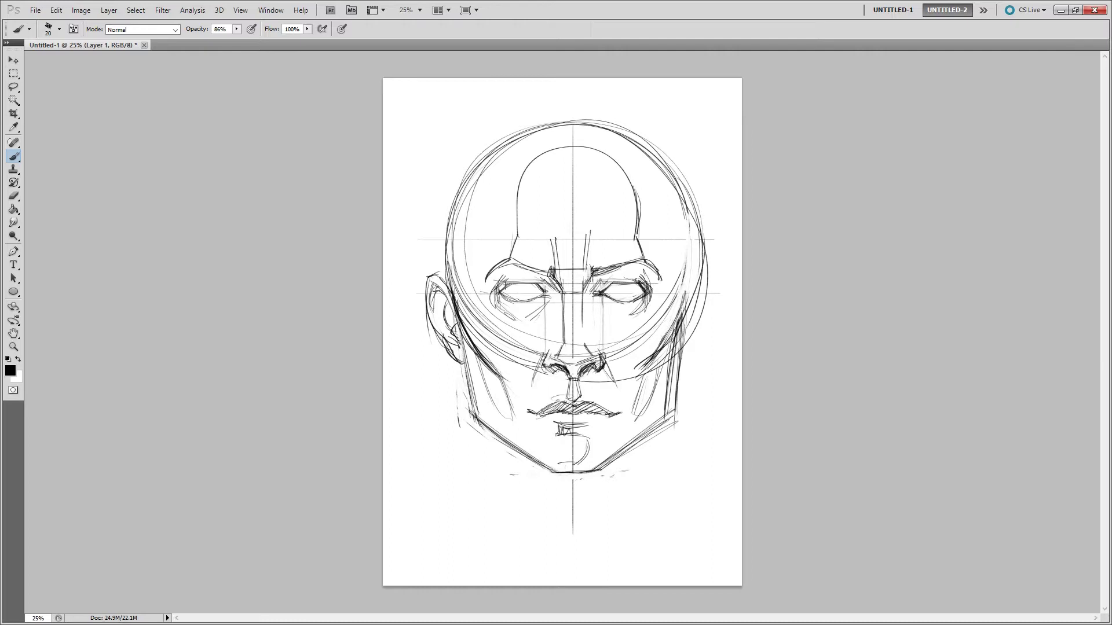
drag(491, 281, 486, 297)
drag(662, 278, 659, 291)
Define the cheek planes on both sides of the mouth, and add angled contour lines above the chin
drag(496, 407, 514, 430)
drag(505, 389, 515, 432)
mouse_move(508, 423)
mouse_down()
mouse_move(540, 440)
mouse_move(608, 443)
mouse_move(641, 416)
mouse_move(642, 363)
mouse_up()
mouse_move(637, 422)
mouse_down()
mouse_move(649, 359)
mouse_move(638, 405)
mouse_up()
drag(651, 369, 672, 343)
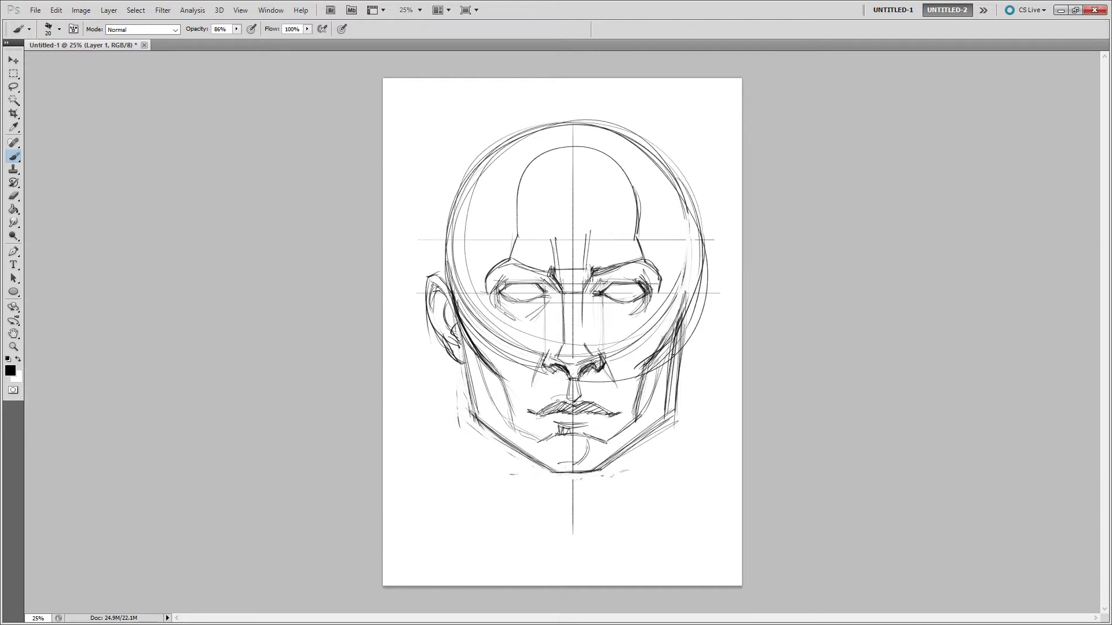
Reinforce the right side of the face and the right jawline with heavier strokes
drag(704, 279, 685, 322)
mouse_move(703, 274)
mouse_down()
mouse_move(682, 331)
mouse_move(680, 413)
mouse_up()
mouse_move(688, 326)
mouse_down()
mouse_move(682, 406)
mouse_move(616, 454)
mouse_up()
drag(686, 405, 607, 446)
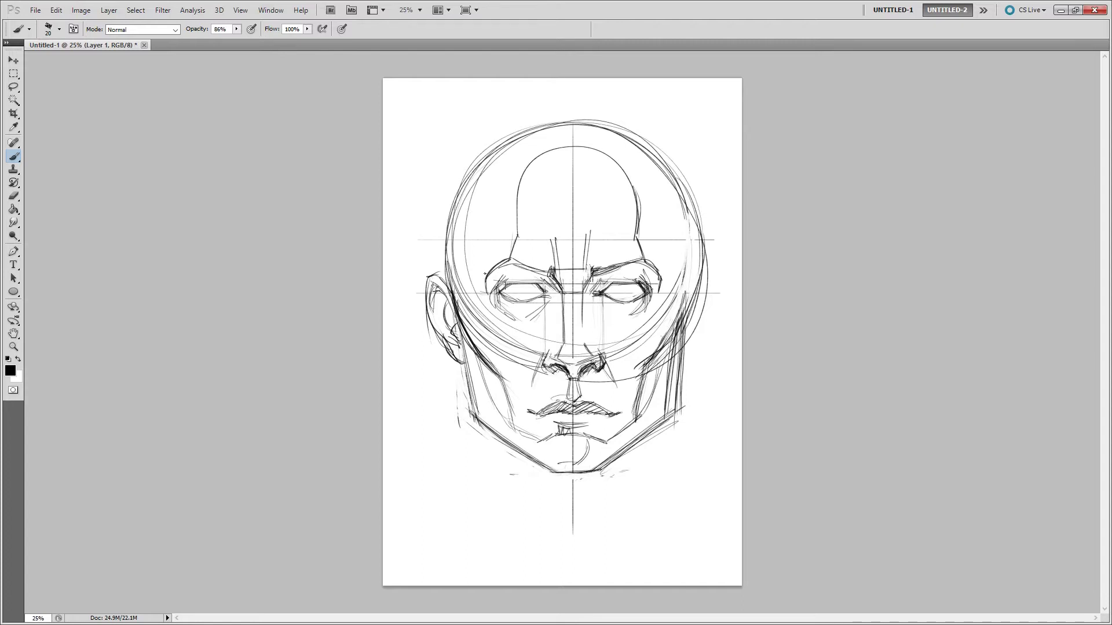
Draw near-vertical temple lines from the outer end of each brow up to the skull's side curve
mouse_move(483, 279)
mouse_down()
mouse_move(480, 176)
mouse_move(483, 207)
mouse_move(498, 155)
mouse_up()
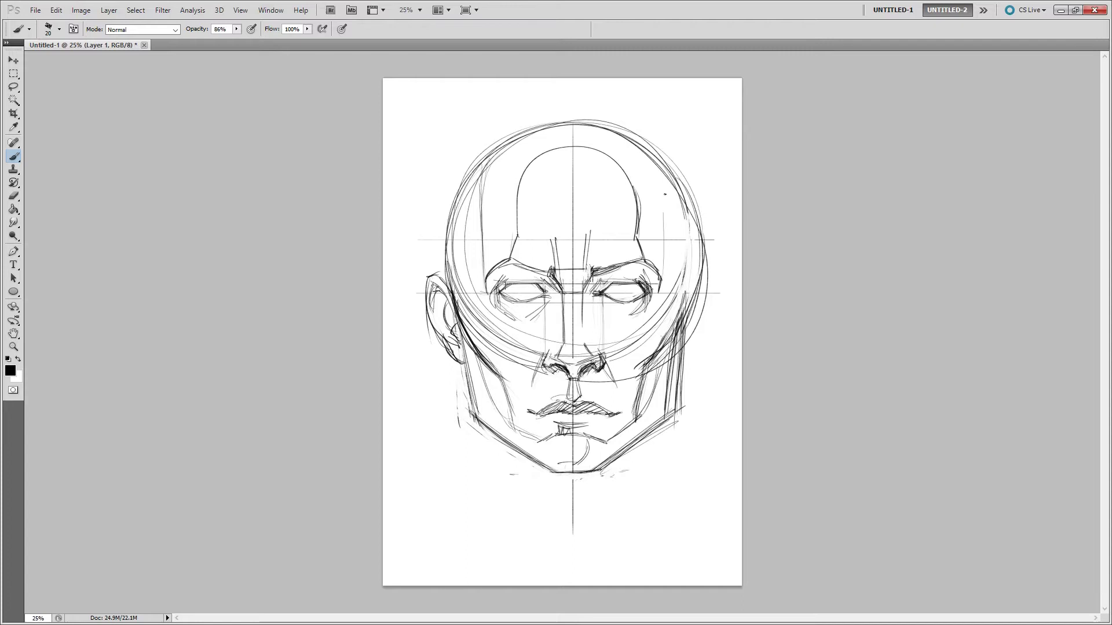
drag(662, 277, 663, 171)
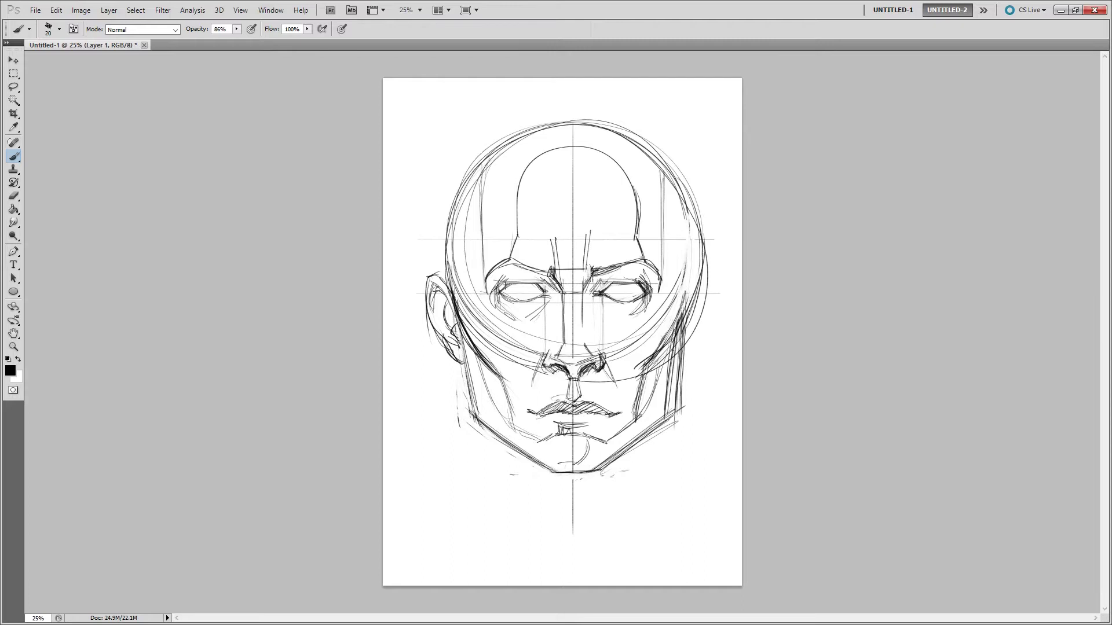
Select the mouth with a freehand Lasso outline, shift it slightly up toward the nose with Free Transform, and deselect it
key(l)
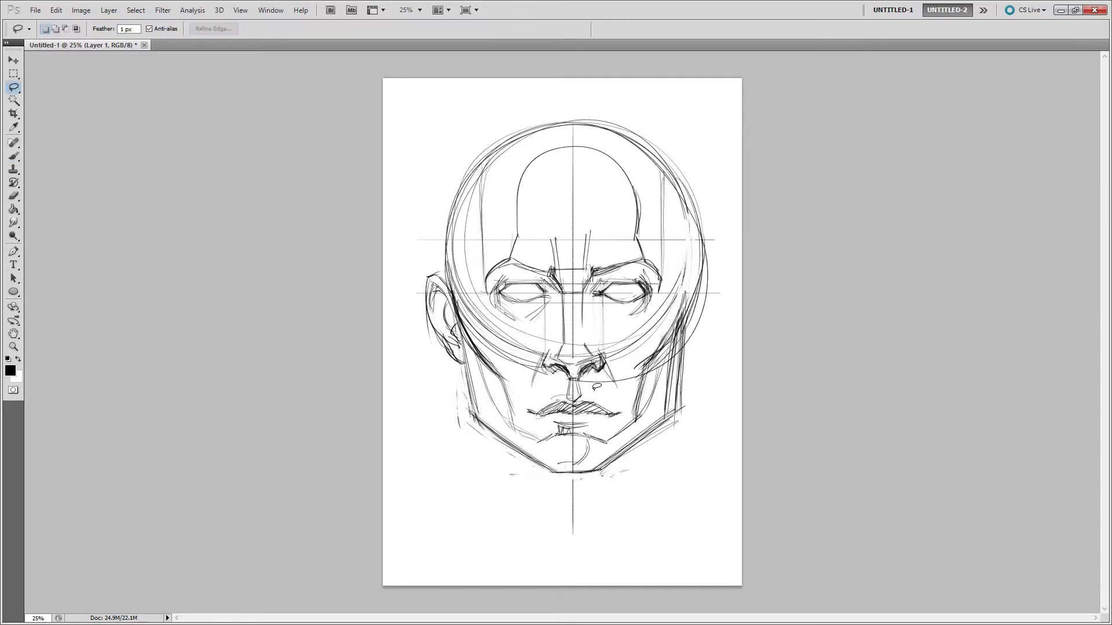
mouse_move(591, 387)
mouse_down()
mouse_move(551, 389)
mouse_move(527, 421)
mouse_move(560, 435)
mouse_move(632, 411)
mouse_move(590, 388)
mouse_move(601, 408)
mouse_up()
key(ctrl+t)
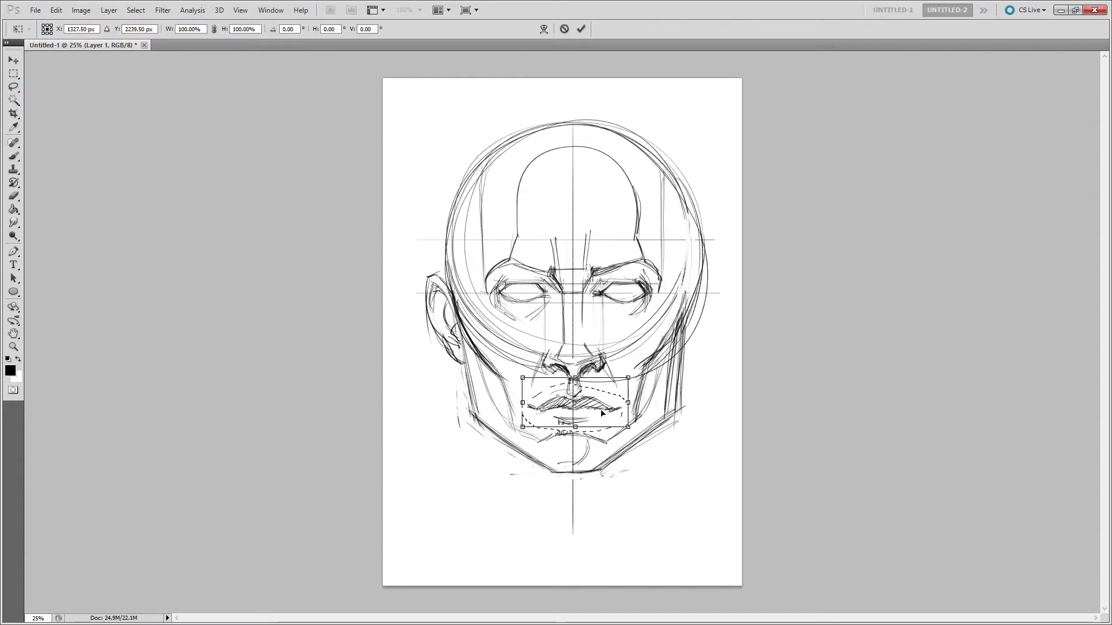
key(Return)
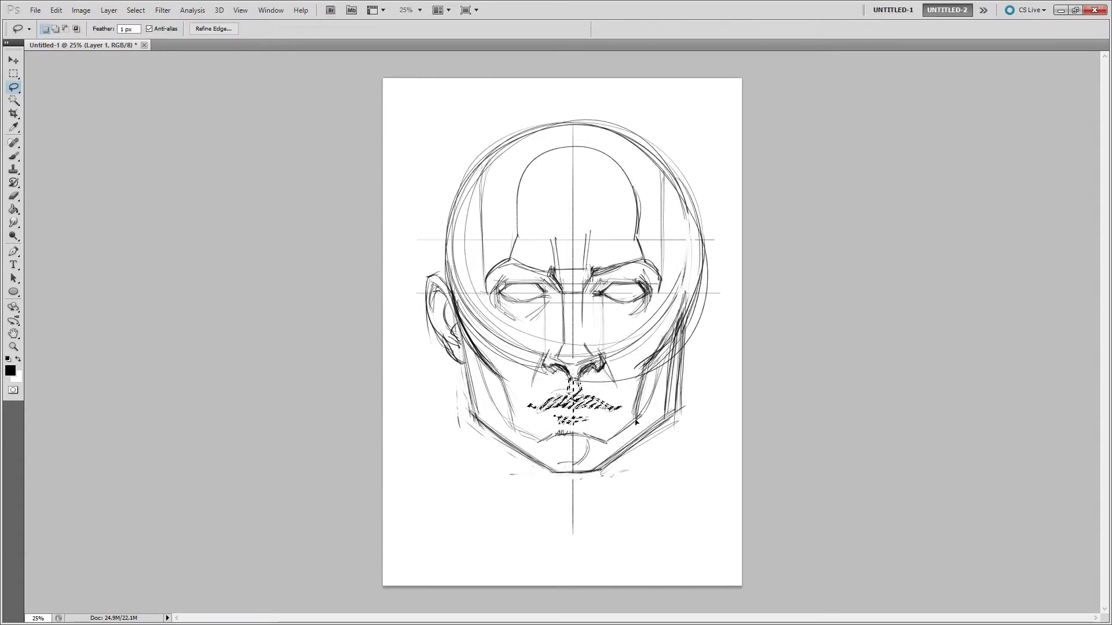
key(ctrl+d)
key(b)
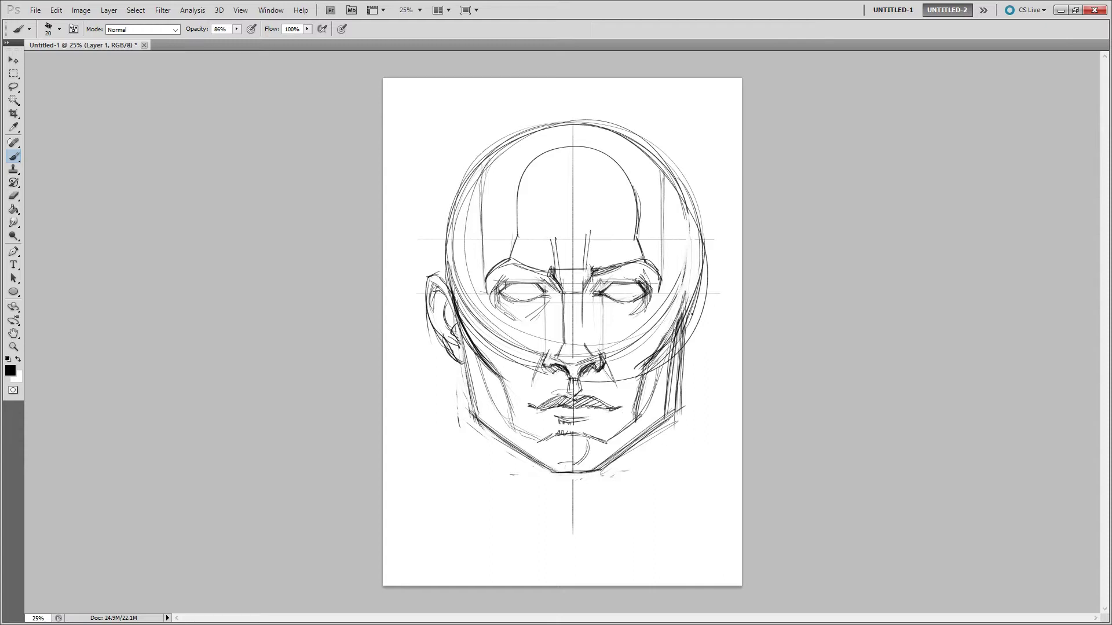
Erase the outer circle's arc above the right ear area and redraw the right side of the skull as a cleaner curve
key(e)
drag(706, 230, 693, 317)
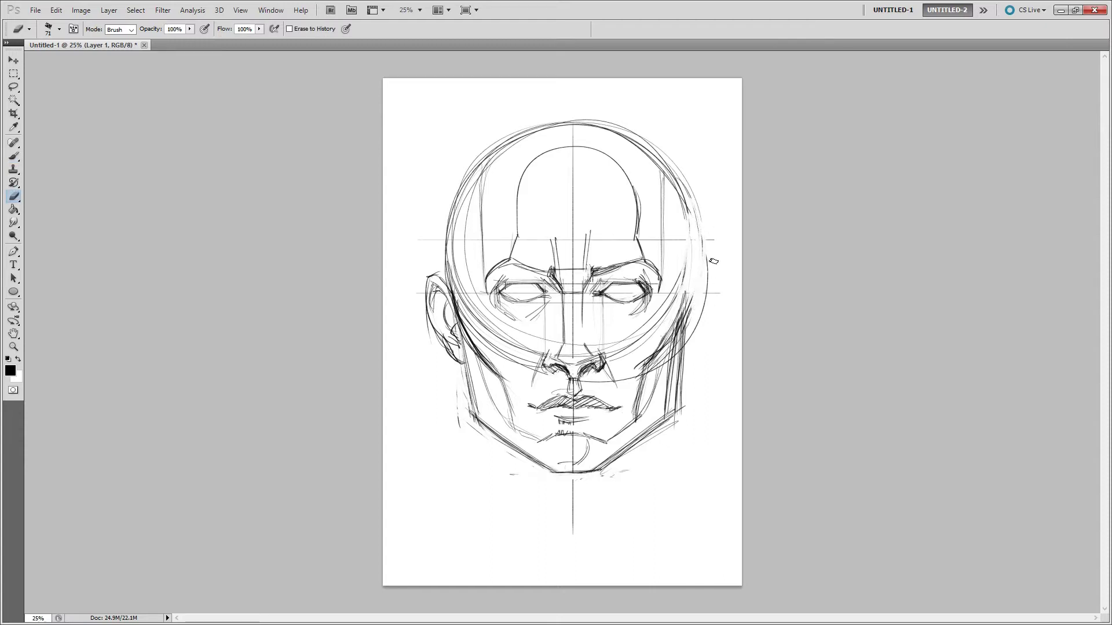
drag(714, 261, 702, 324)
key(b)
drag(695, 197, 685, 320)
mouse_move(696, 219)
mouse_down()
mouse_move(689, 306)
mouse_move(703, 275)
mouse_up()
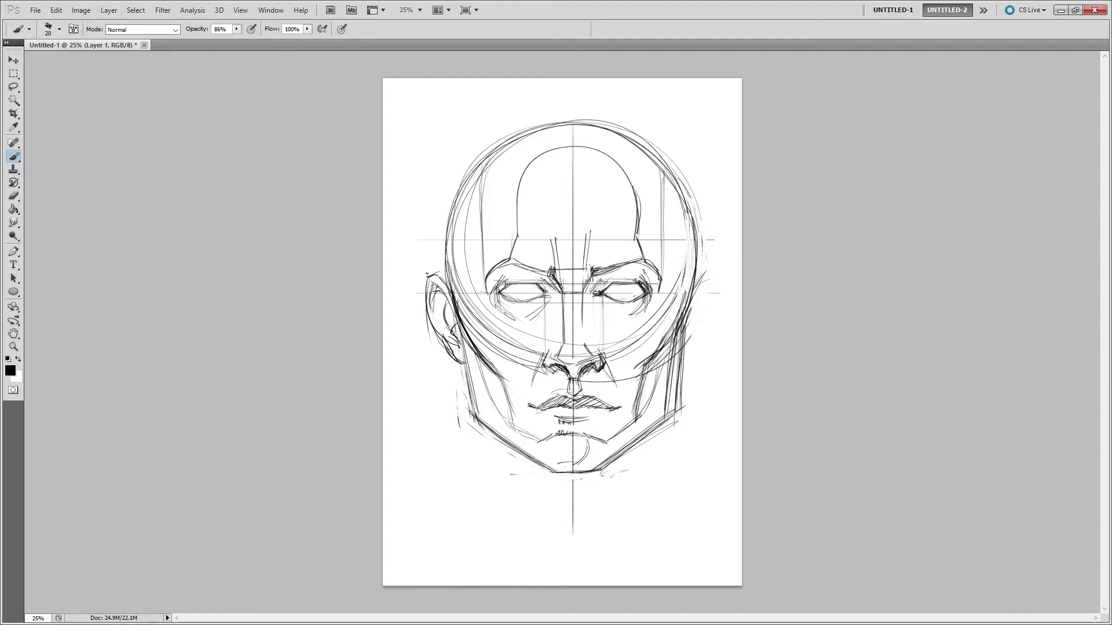
Extend a horizontal brow guideline across the head, and draw the right ear's outer contour and inner folds
drag(449, 268, 702, 275)
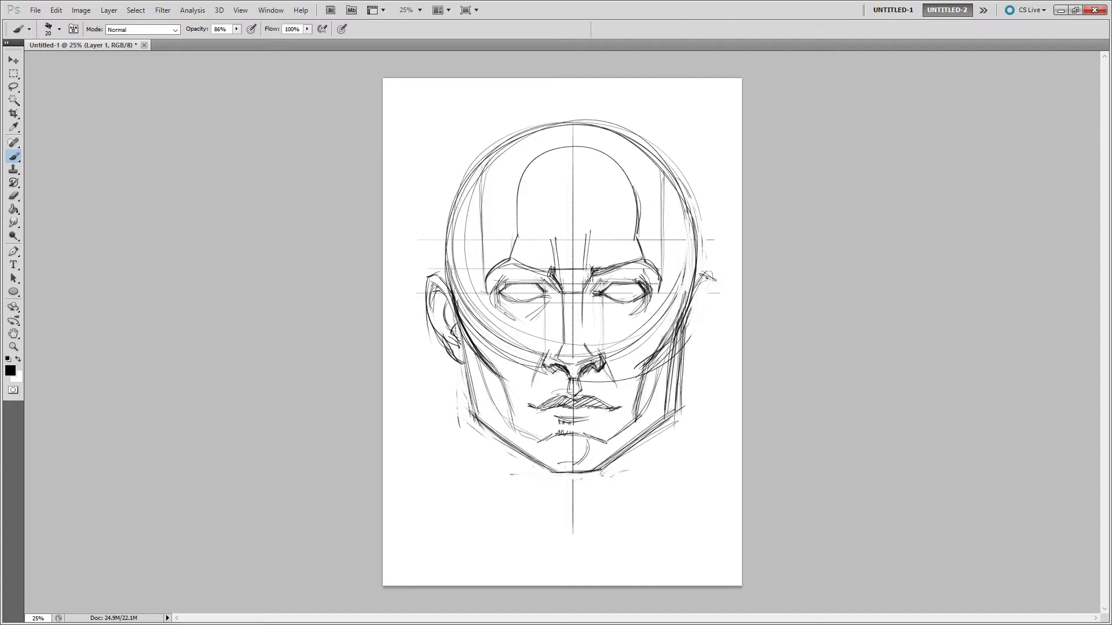
mouse_move(710, 287)
mouse_down()
mouse_move(711, 342)
mouse_move(686, 359)
mouse_move(702, 356)
mouse_move(714, 276)
mouse_move(689, 315)
mouse_move(706, 289)
mouse_move(708, 310)
mouse_up()
mouse_move(700, 298)
mouse_down()
mouse_move(704, 318)
mouse_move(708, 290)
mouse_move(708, 310)
mouse_move(684, 343)
mouse_move(689, 351)
mouse_move(704, 338)
mouse_up()
mouse_move(702, 342)
mouse_down()
mouse_move(689, 355)
mouse_move(705, 336)
mouse_up()
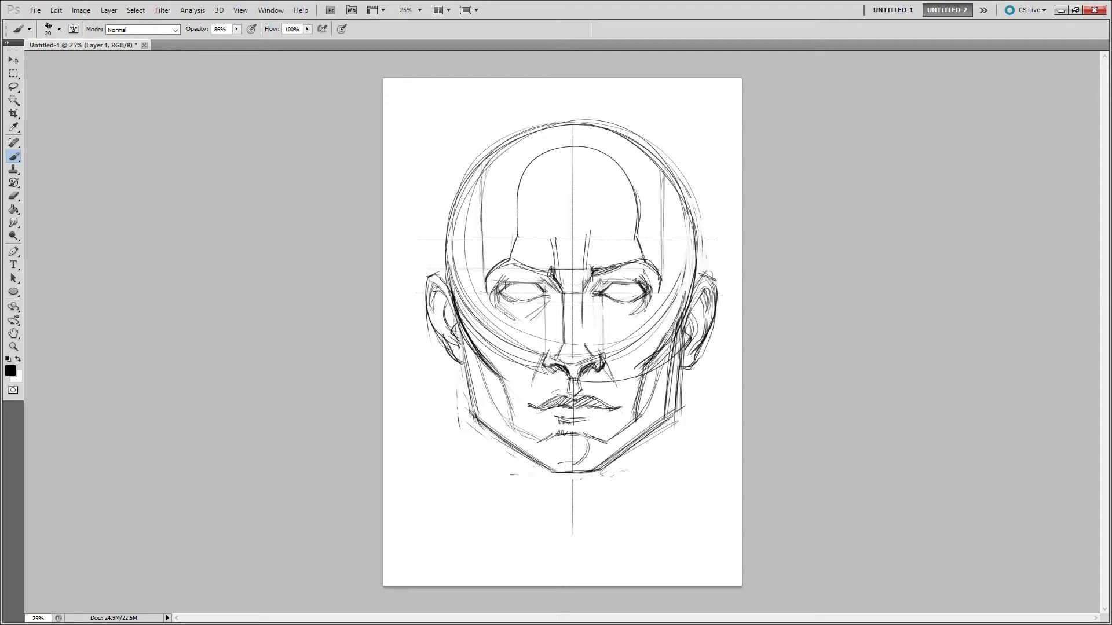
Refine the lower end of the nose bridge and the nose tip by redrawing strokes and erasing stray lines
drag(584, 345, 587, 355)
key(e)
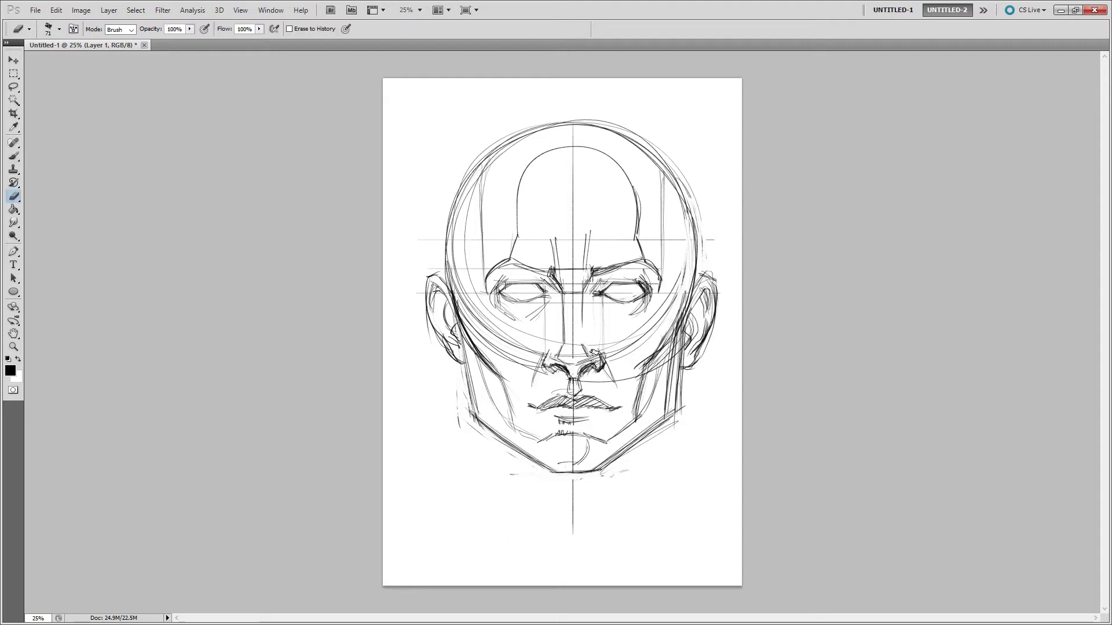
key(b)
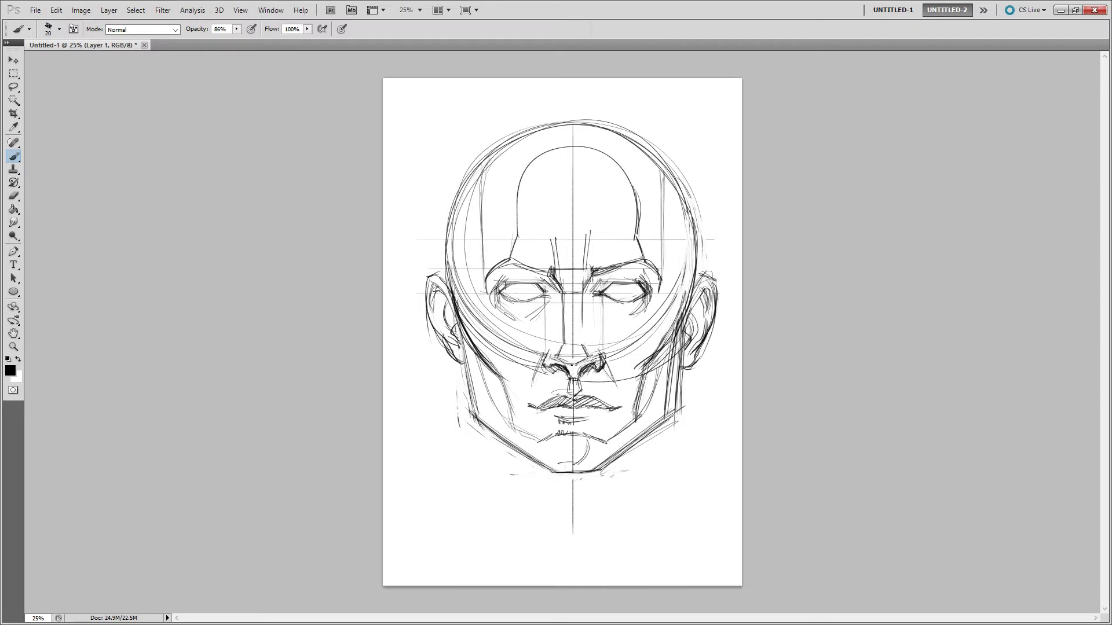
key(e)
drag(561, 359, 574, 370)
key(b)
Draw slanting creases below the inner corners of the eyes
drag(594, 296, 607, 319)
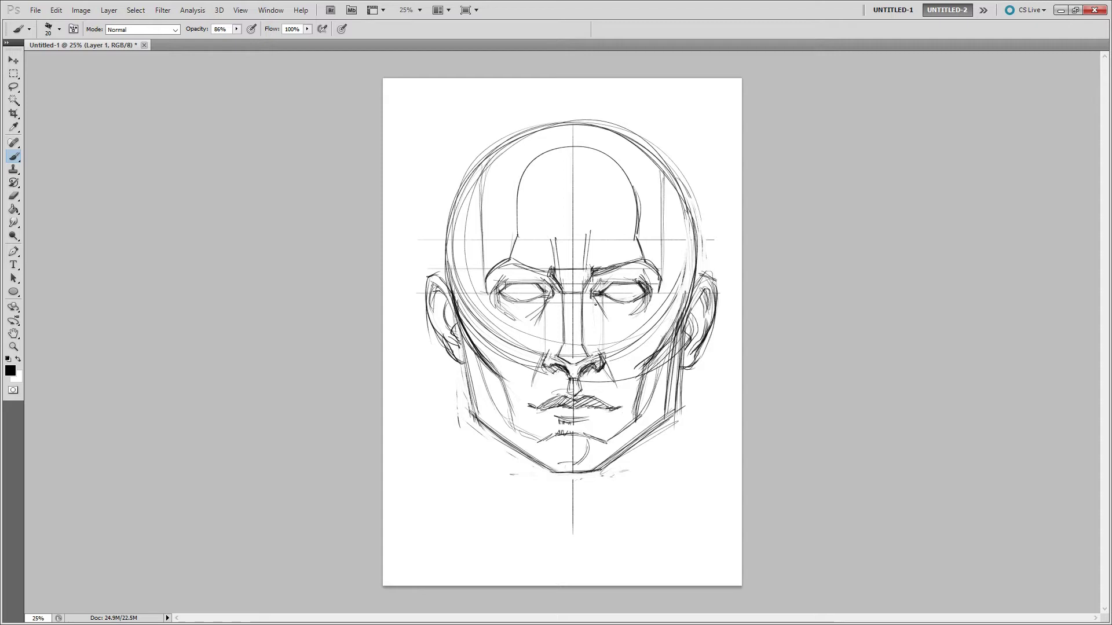
drag(601, 308, 610, 324)
drag(483, 422, 483, 503)
key(ctrl+z)
drag(481, 421, 481, 503)
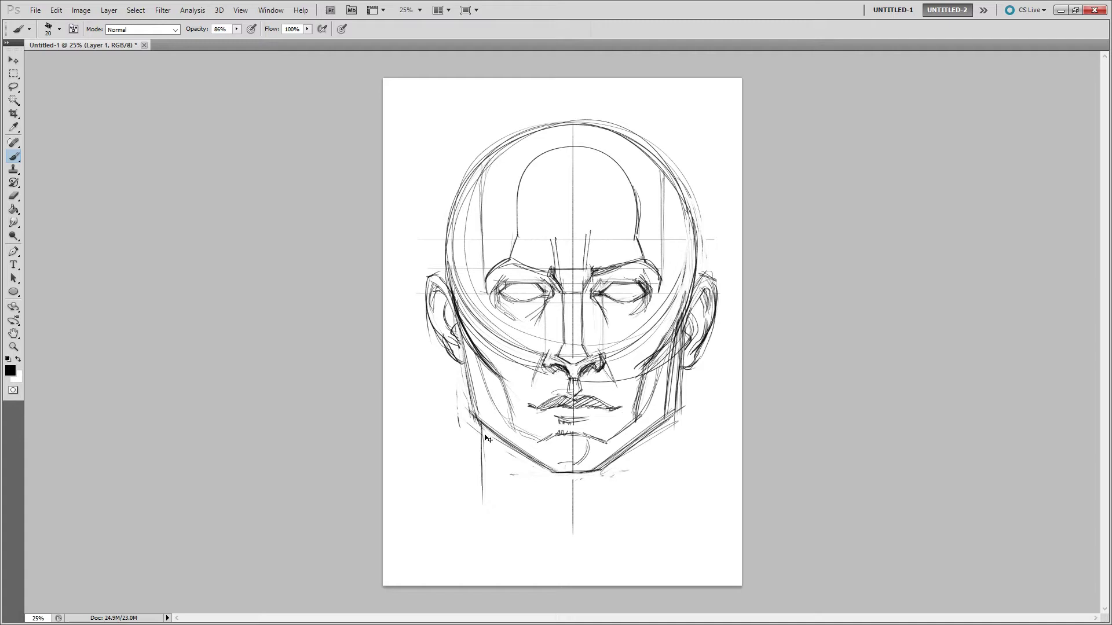
key(ctrl+z)
Draw both sides of the neck down from the jaw, and slope the shoulder lines outward from their lower ends
mouse_move(482, 423)
mouse_down()
mouse_move(451, 543)
mouse_move(474, 513)
mouse_move(440, 545)
mouse_up()
drag(479, 501, 432, 555)
mouse_move(668, 421)
mouse_down()
mouse_move(669, 479)
mouse_move(669, 451)
mouse_up()
drag(678, 509, 718, 547)
drag(666, 491, 701, 541)
Draw the two curved neck muscles converging below the jaw, with a wavy throat line on the centre axis between them
mouse_move(519, 466)
mouse_down()
mouse_move(539, 559)
mouse_move(521, 508)
mouse_up()
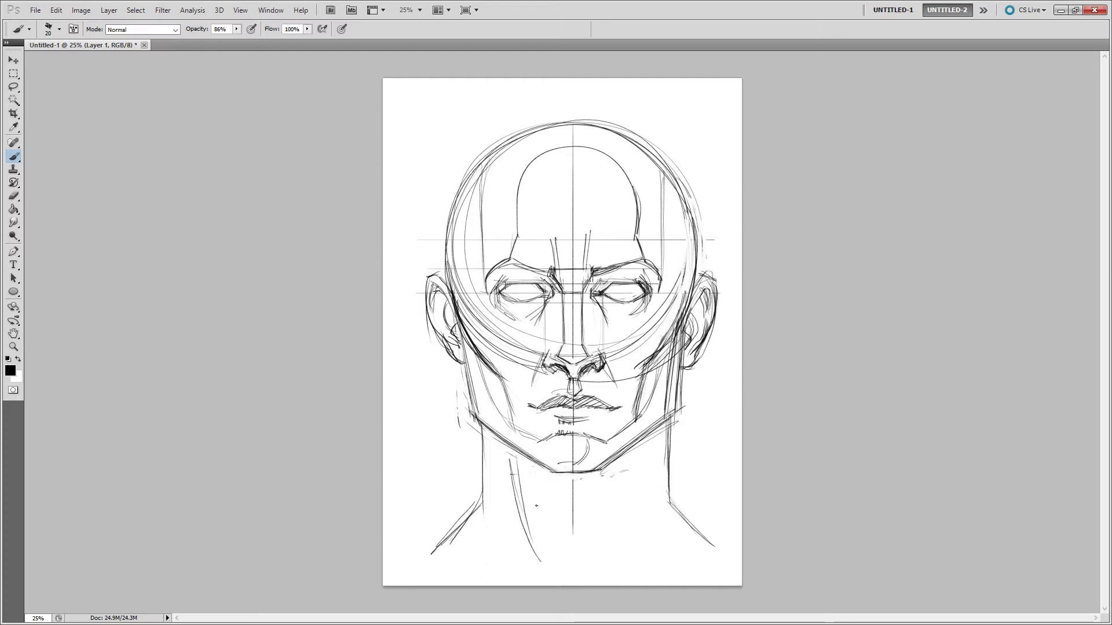
drag(627, 478, 608, 561)
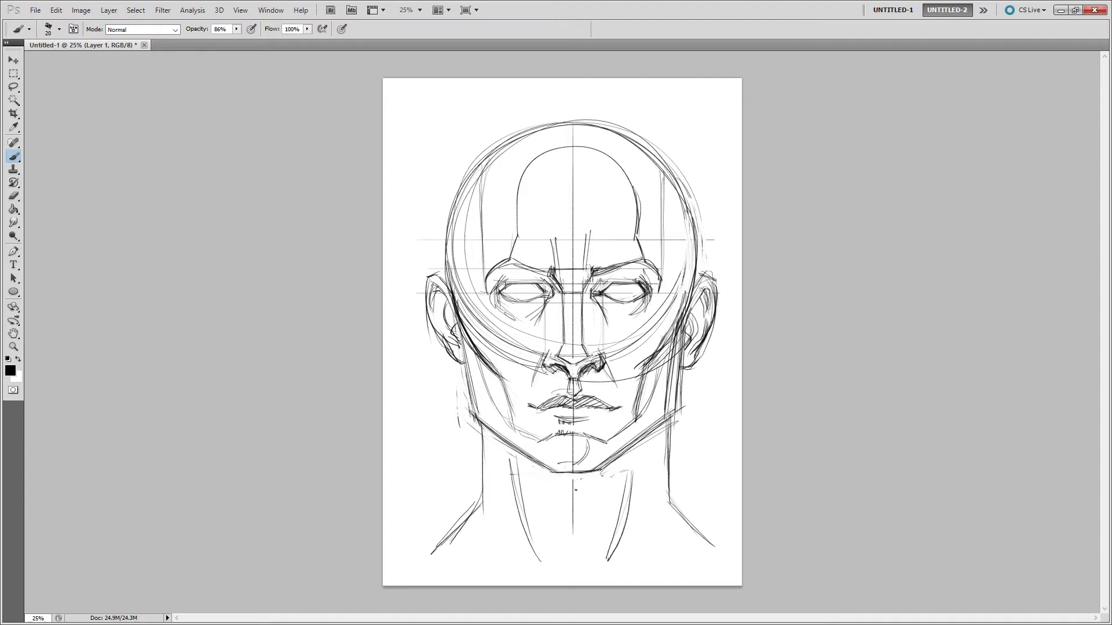
drag(574, 483, 572, 542)
key(ctrl+z)
key(ctrl+z)
Sketch the hairline up the left temple and across the upper forehead to the right corner
drag(458, 272, 450, 296)
mouse_move(462, 205)
mouse_down()
mouse_move(455, 275)
mouse_move(458, 252)
mouse_up()
drag(476, 167, 573, 166)
key(ctrl+z)
drag(475, 167, 575, 165)
key(ctrl+z)
mouse_move(457, 223)
mouse_down()
mouse_move(492, 169)
mouse_move(537, 161)
mouse_move(493, 167)
mouse_up()
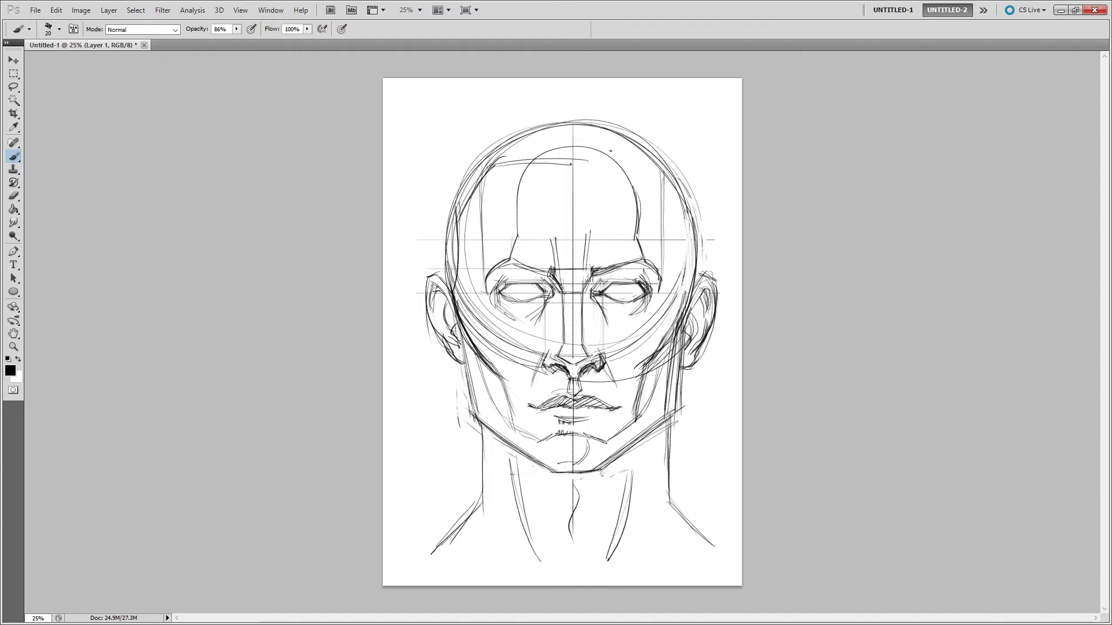
drag(579, 167, 650, 162)
mouse_move(557, 164)
mouse_down()
mouse_move(517, 166)
mouse_move(575, 158)
mouse_up()
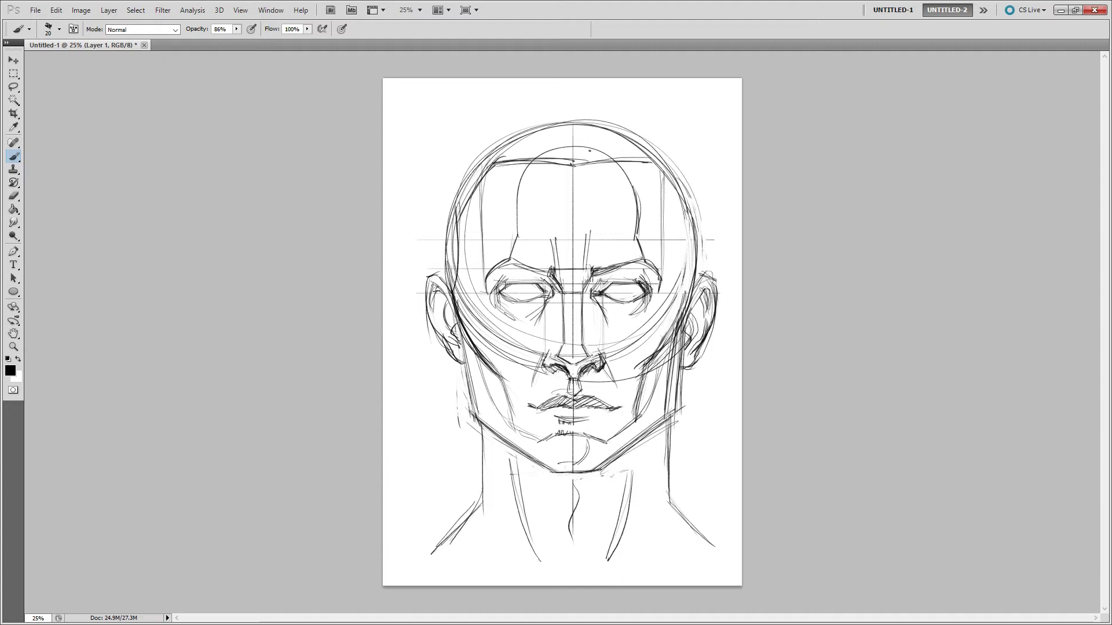
Continue the hairline from the right forehead corner down the right temple to the top of the ear
drag(648, 165, 670, 199)
mouse_move(644, 162)
mouse_down()
mouse_move(674, 203)
mouse_move(683, 288)
mouse_up()
drag(671, 202, 687, 298)
drag(676, 244, 678, 270)
drag(673, 197, 686, 297)
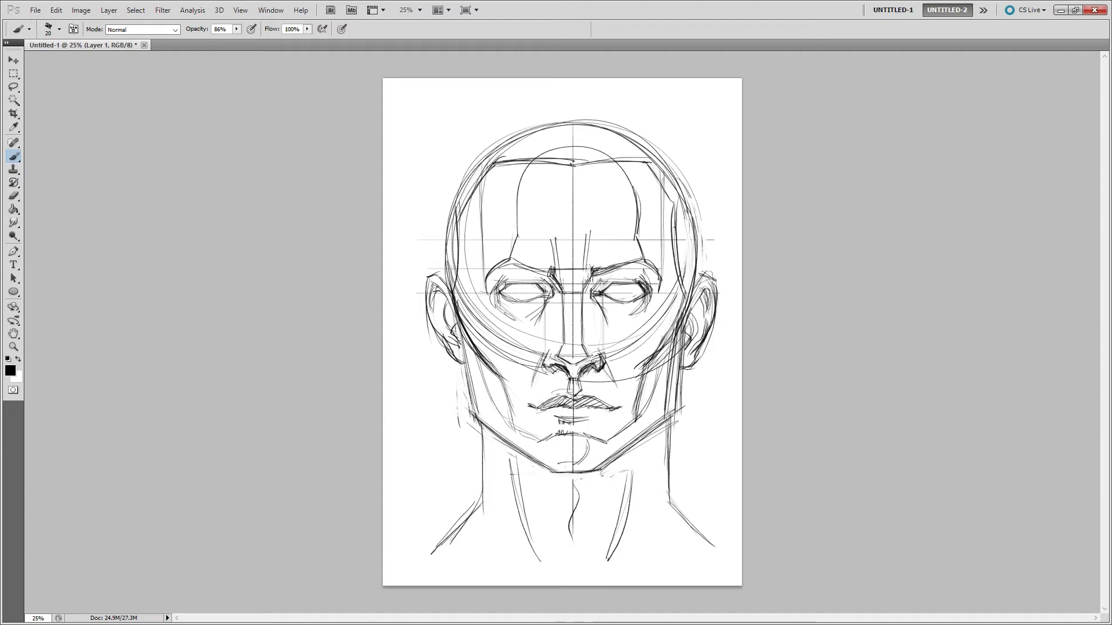
Reinforce the left contour of the skull, and add strokes along the upper rim of the right ear
mouse_move(536, 131)
mouse_down()
mouse_move(482, 162)
mouse_move(452, 197)
mouse_move(467, 178)
mouse_move(449, 312)
mouse_up()
mouse_move(696, 308)
mouse_down()
mouse_move(689, 330)
mouse_move(710, 275)
mouse_move(703, 281)
mouse_up()
mouse_move(697, 280)
mouse_down()
mouse_move(712, 279)
mouse_move(693, 310)
mouse_move(712, 297)
mouse_up()
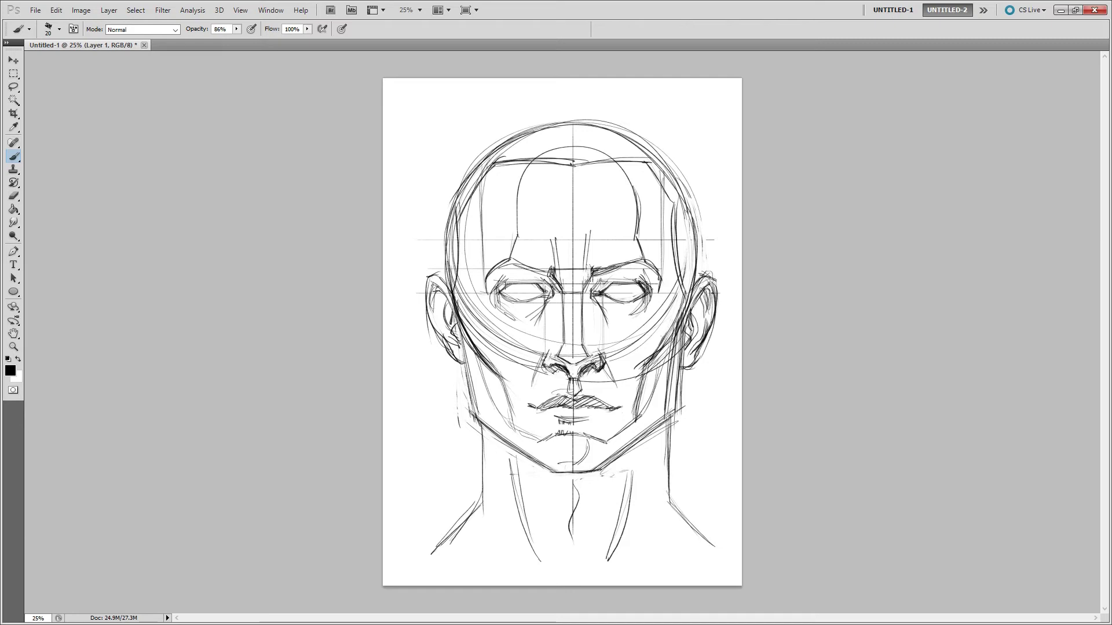
key(e)
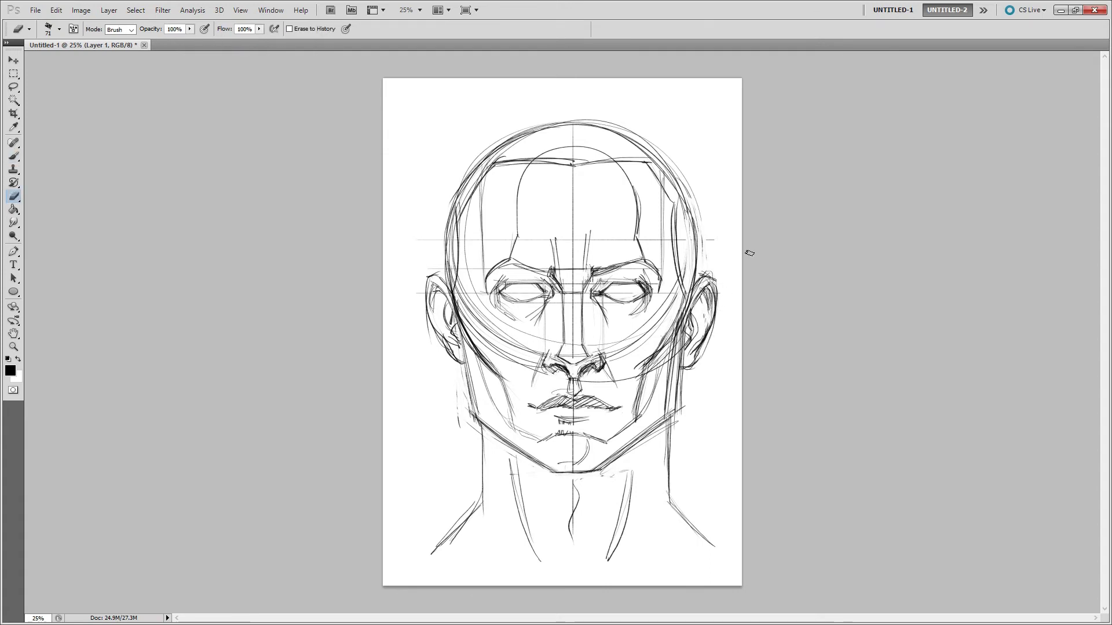
key(b)
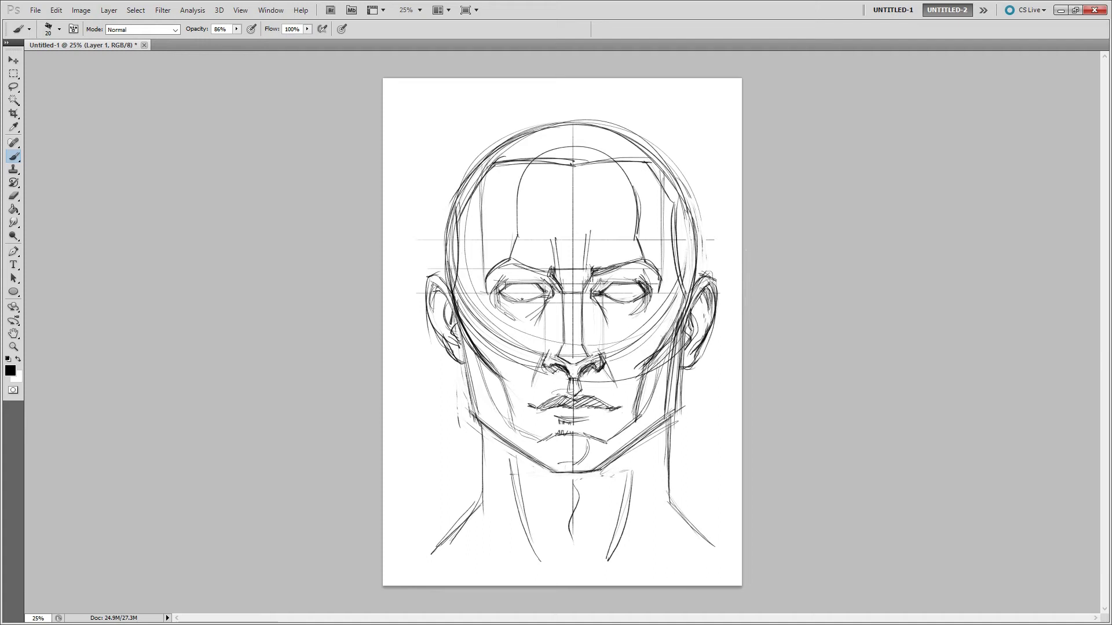
Drop faint vertical guidelines from the centres of both eyes, and mark the mouth corners with small circles
drag(523, 292, 522, 344)
drag(627, 294, 625, 327)
drag(618, 409, 624, 409)
Draw round irises with small pupils inside both eyes
drag(519, 286, 521, 298)
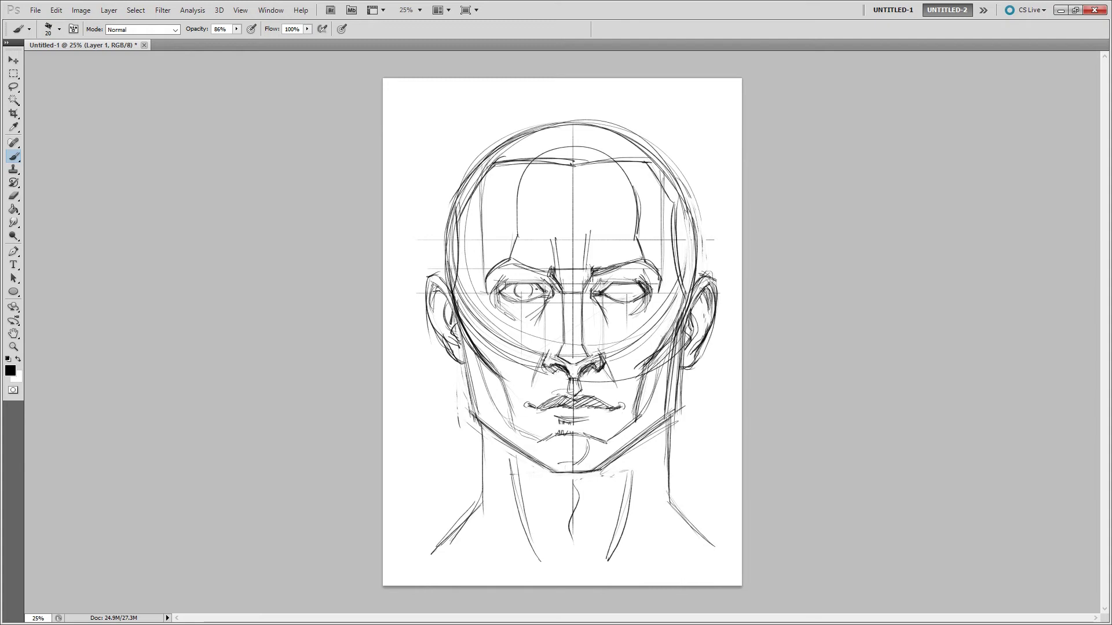
drag(617, 288, 619, 297)
drag(524, 287, 524, 287)
Add curved inner folds to the right ear
drag(698, 316, 695, 343)
drag(713, 293, 686, 347)
Reshape both nostril wings, erasing excess lines on the right wing, and redraw the strokes just below the nose
mouse_move(549, 350)
mouse_down()
mouse_move(542, 363)
mouse_move(556, 376)
mouse_up()
key(e)
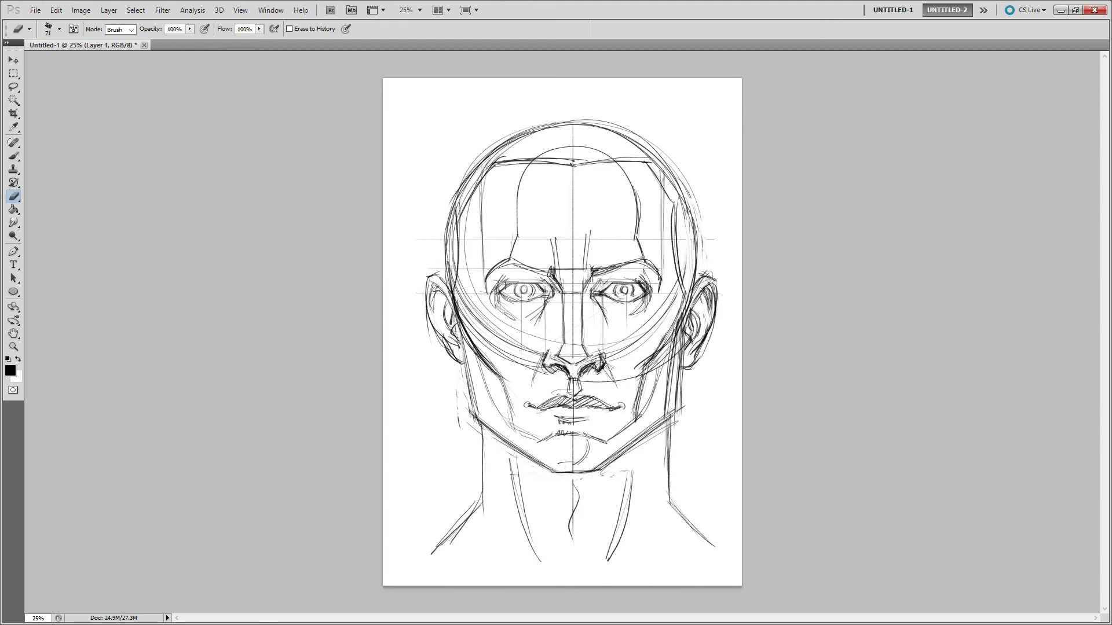
drag(606, 371, 603, 356)
key(b)
drag(560, 391, 567, 377)
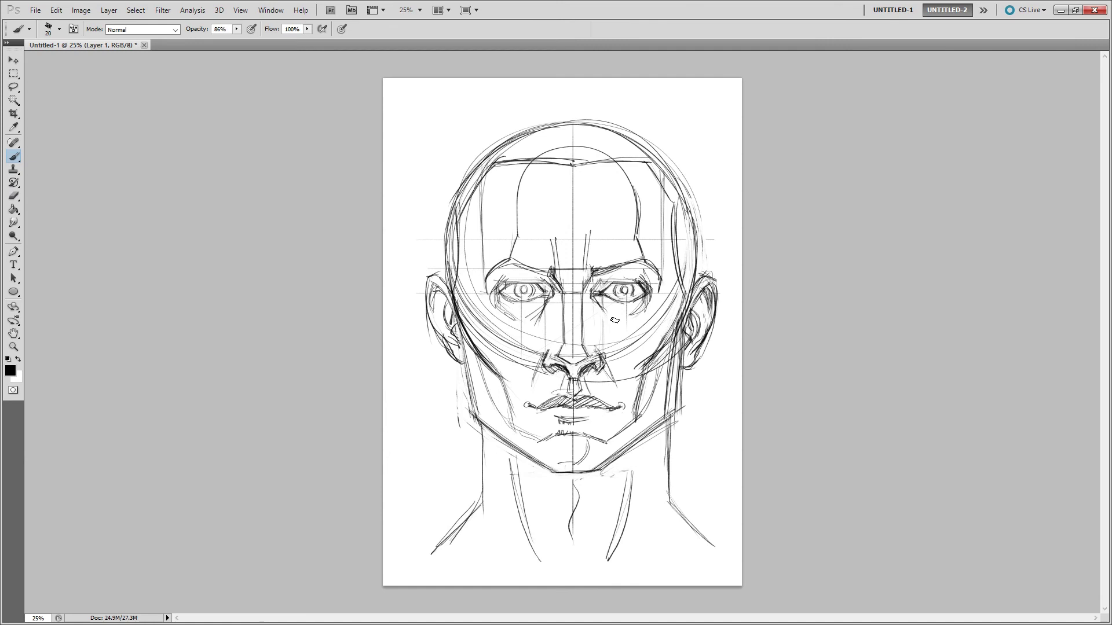
Strengthen the crease below the right eye's inner corner, and close the forehead plane's lower edge with a line above the brows
drag(593, 300, 609, 324)
key(e)
key(b)
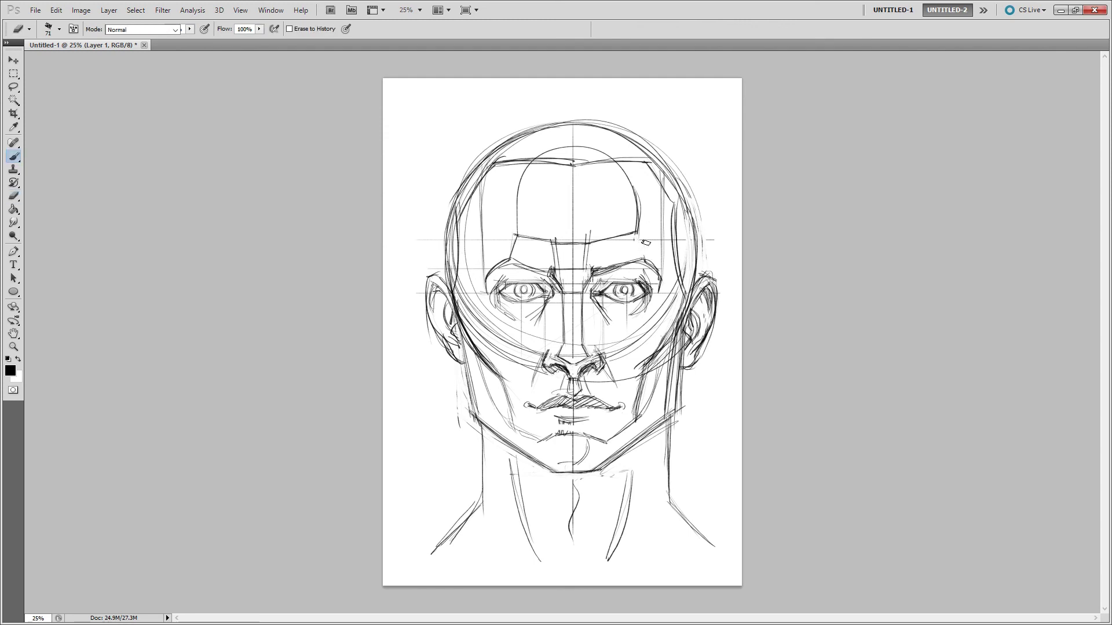